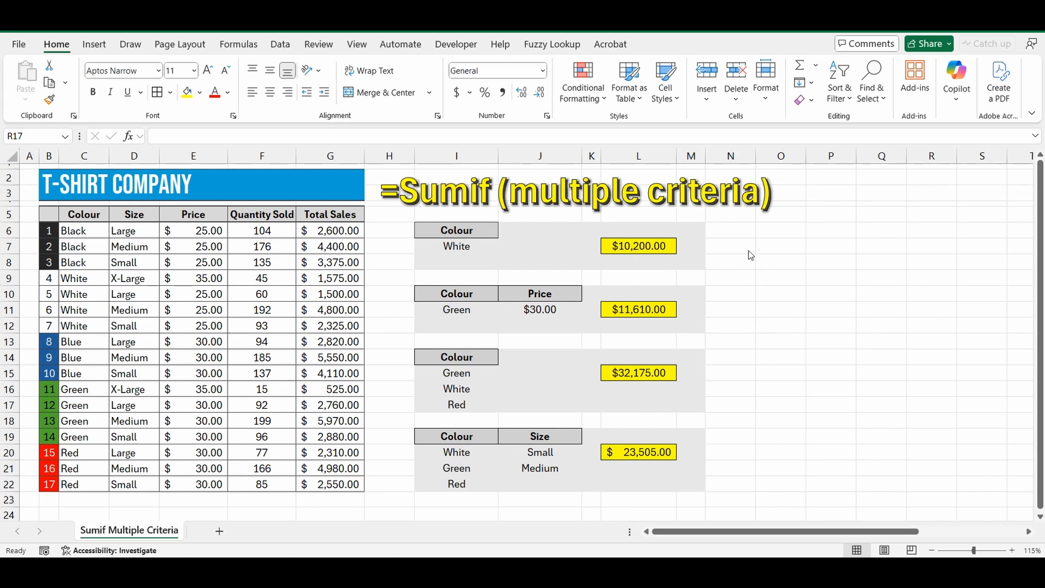
Total the White sales in O7 with =SUMIF(C6:C22,I7,G6:G22) and apply the Accounting number format to the result
{"action": "left_click", "coordinate": [772, 249]}
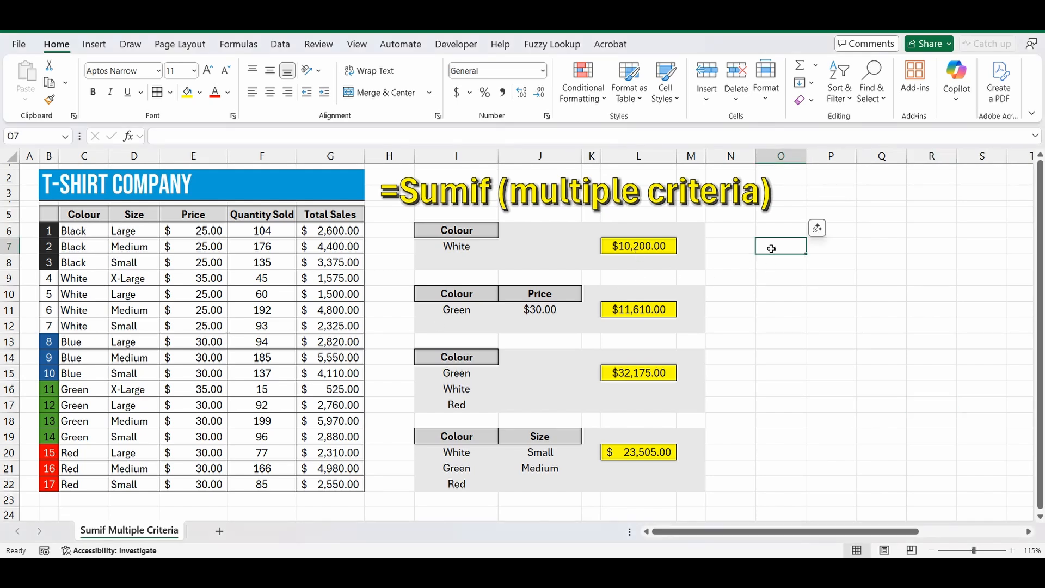
{"action": "type", "text": "=sumif("}
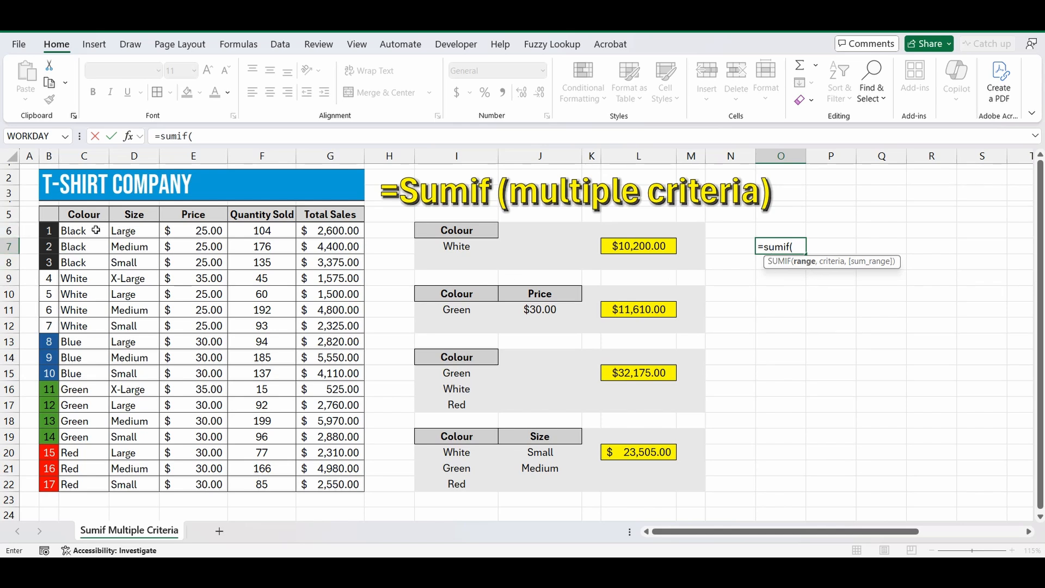
{"action": "left_click_drag", "start_coordinate": [95, 232], "coordinate": [107, 488]}
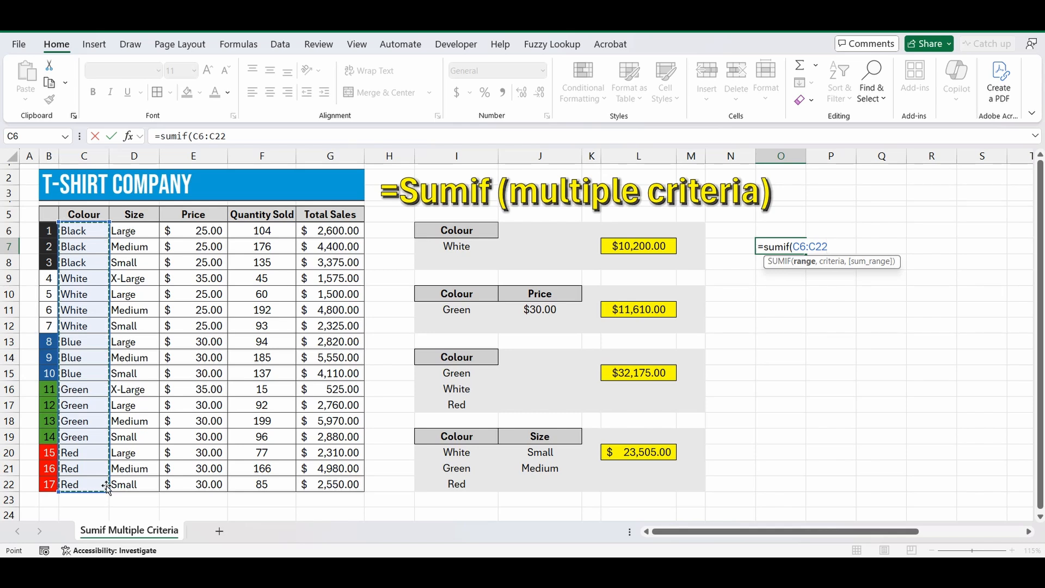
{"action": "type", "text": ","}
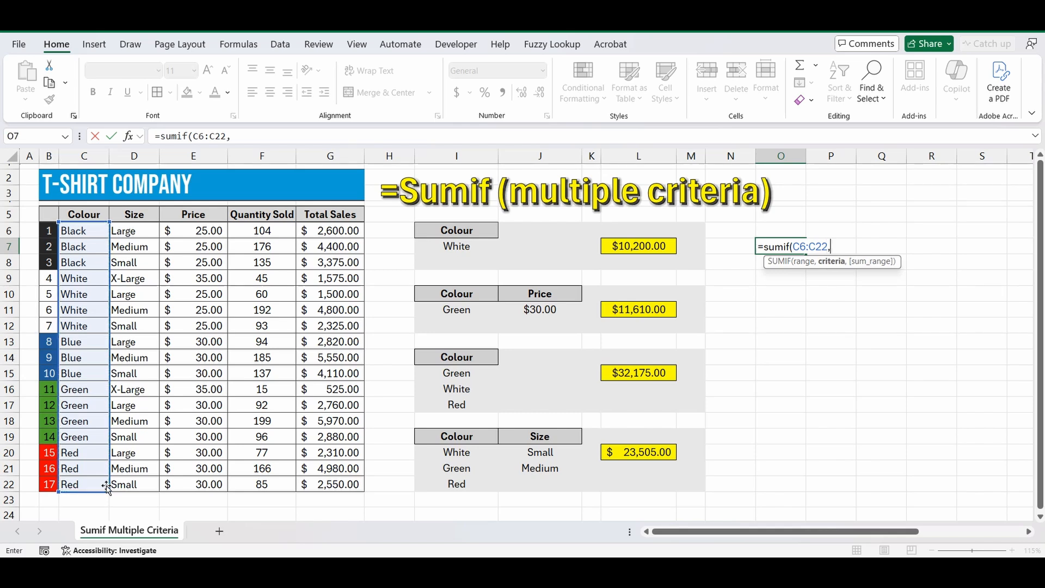
{"action": "left_click", "coordinate": [468, 247]}
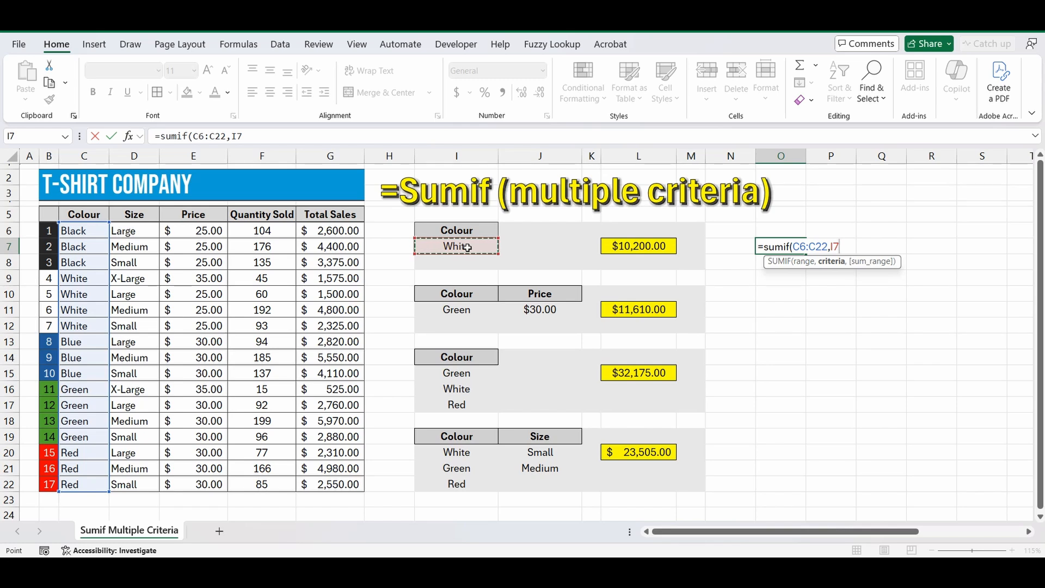
{"action": "type", "text": ","}
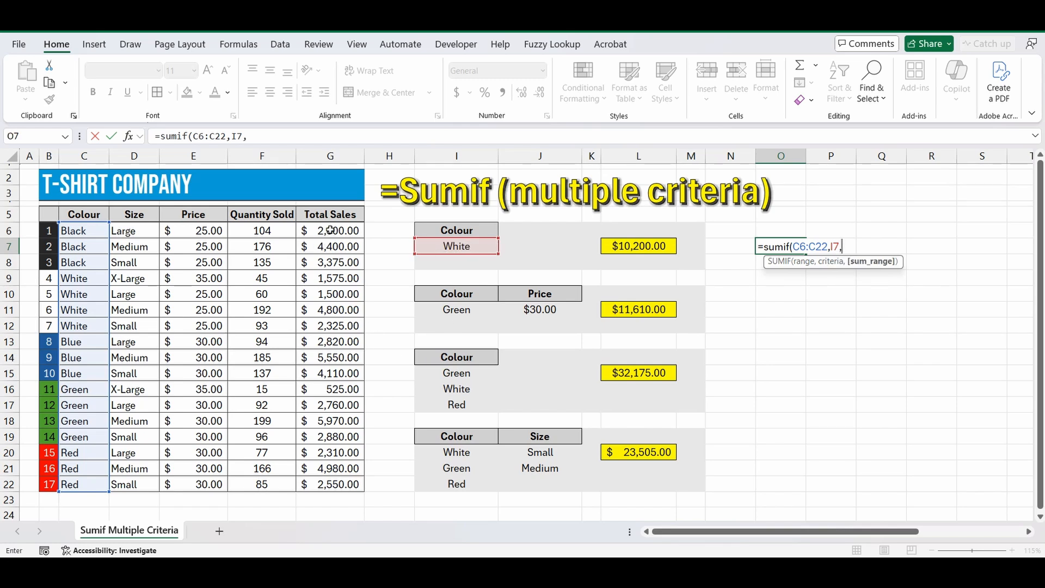
{"action": "left_click_drag", "start_coordinate": [329, 232], "coordinate": [344, 486]}
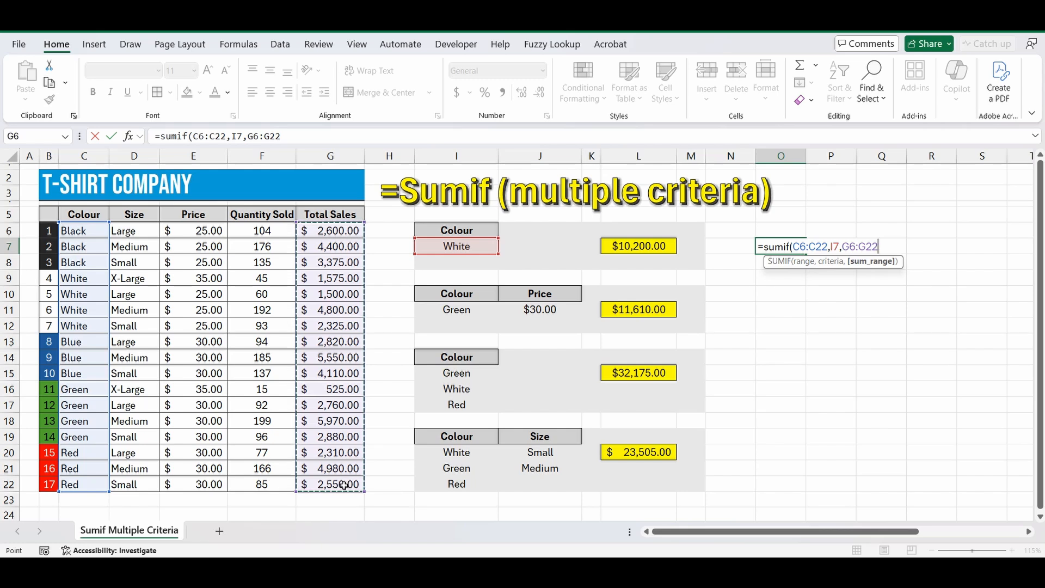
{"action": "type", "text": ")"}
{"action": "key", "text": "Return"}
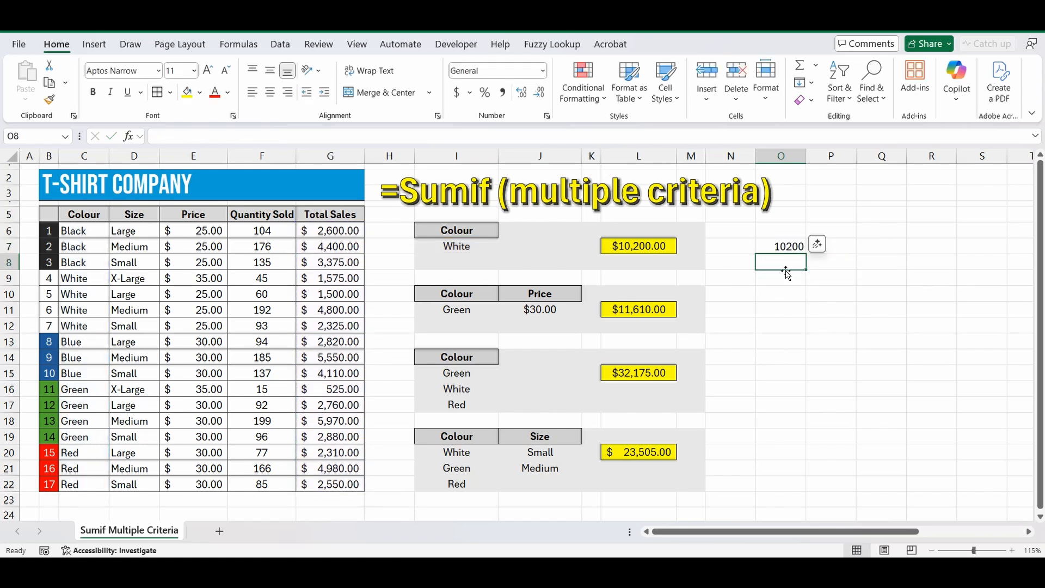
{"action": "left_click", "coordinate": [780, 245]}
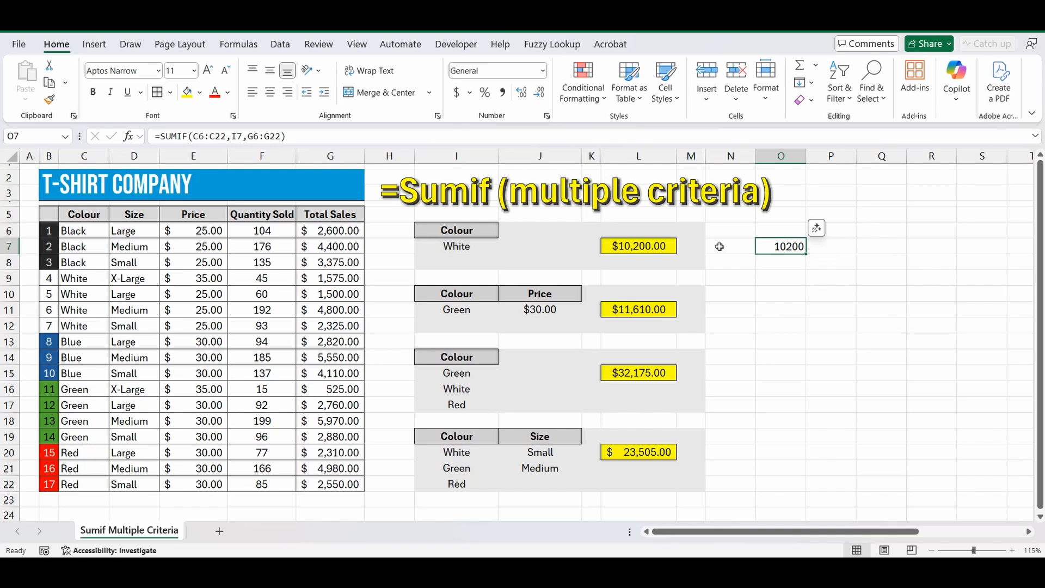
{"action": "left_click", "coordinate": [456, 92]}
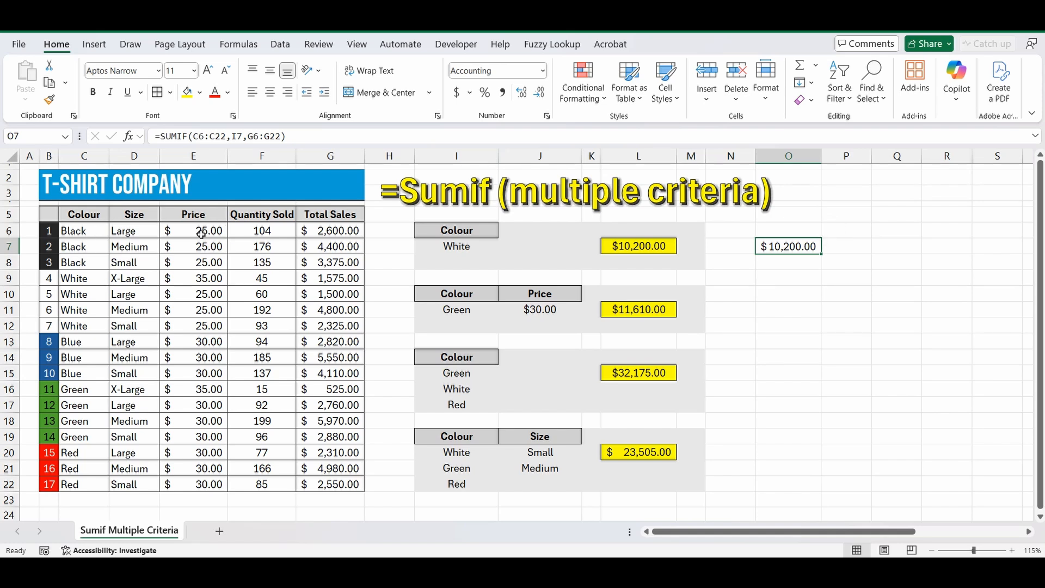
Examine the Green criterion in I11 against the green shirt rows and their prices in the data table
{"action": "left_click", "coordinate": [465, 311]}
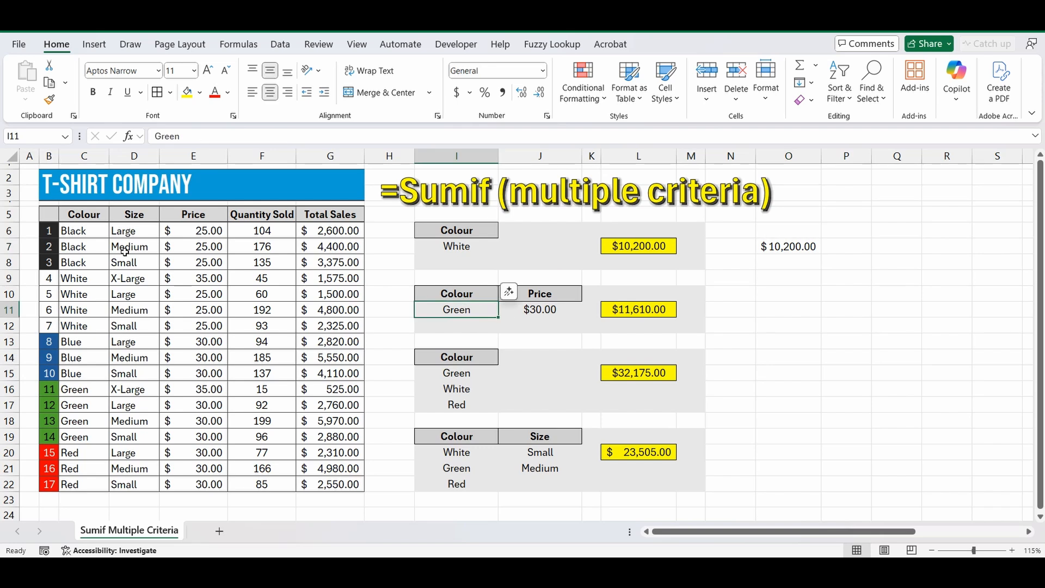
{"action": "left_click_drag", "start_coordinate": [90, 388], "coordinate": [90, 436]}
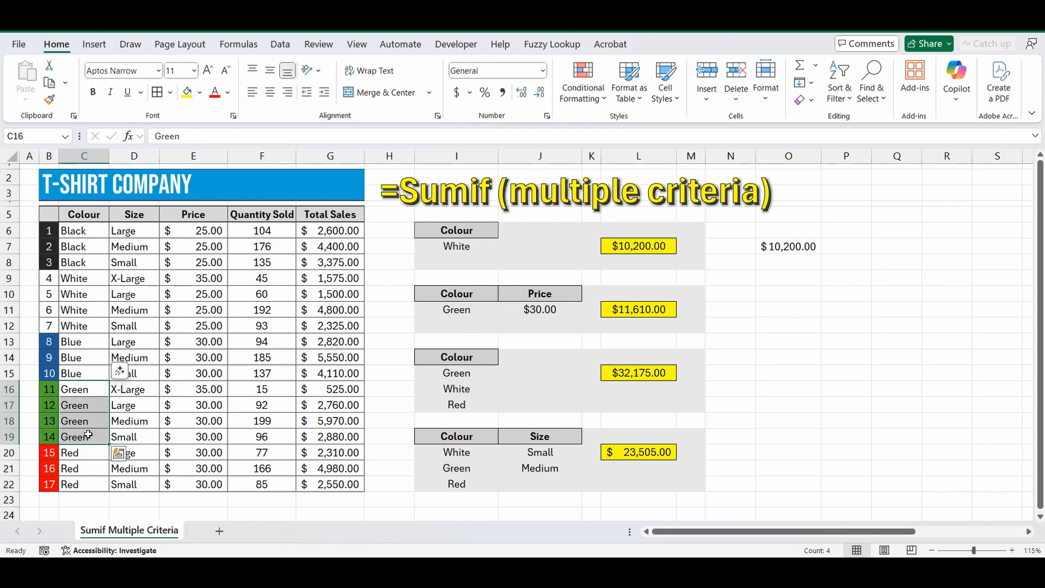
{"action": "left_click", "coordinate": [188, 392]}
{"action": "left_click_drag", "start_coordinate": [191, 403], "coordinate": [193, 430]}
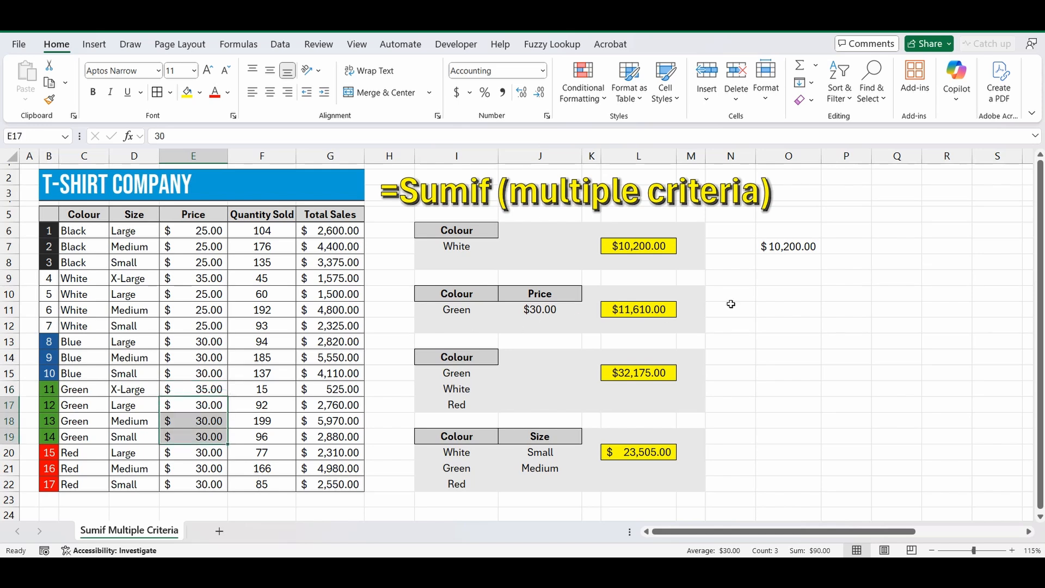
Begin a SUMIFS formula in O11 with sum range G6:G22 and colour range C6:C22 matched to the criterion in I11
{"action": "left_click", "coordinate": [777, 308]}
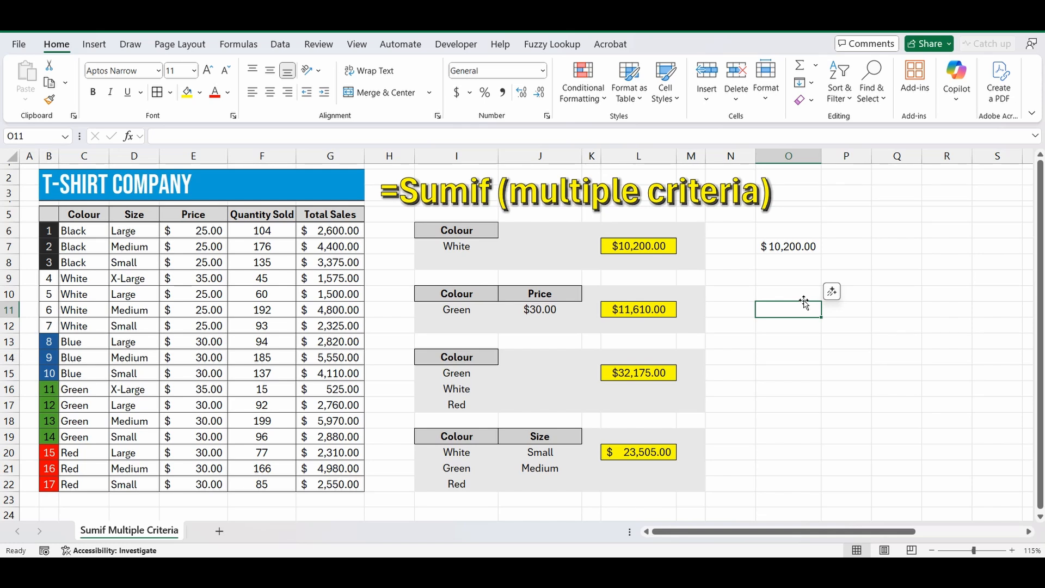
{"action": "type", "text": "=sumif"}
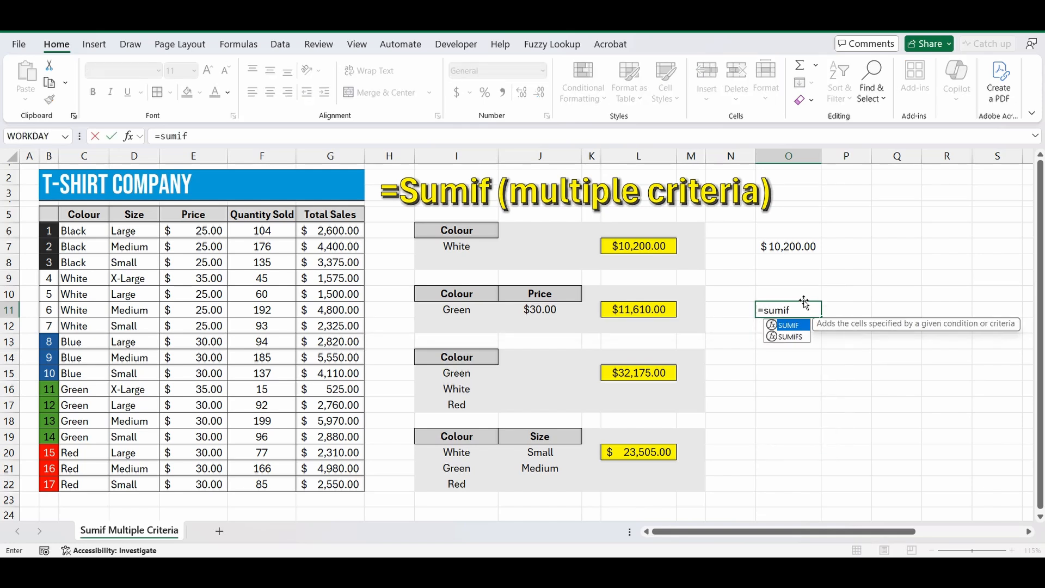
{"action": "type", "text": "s("}
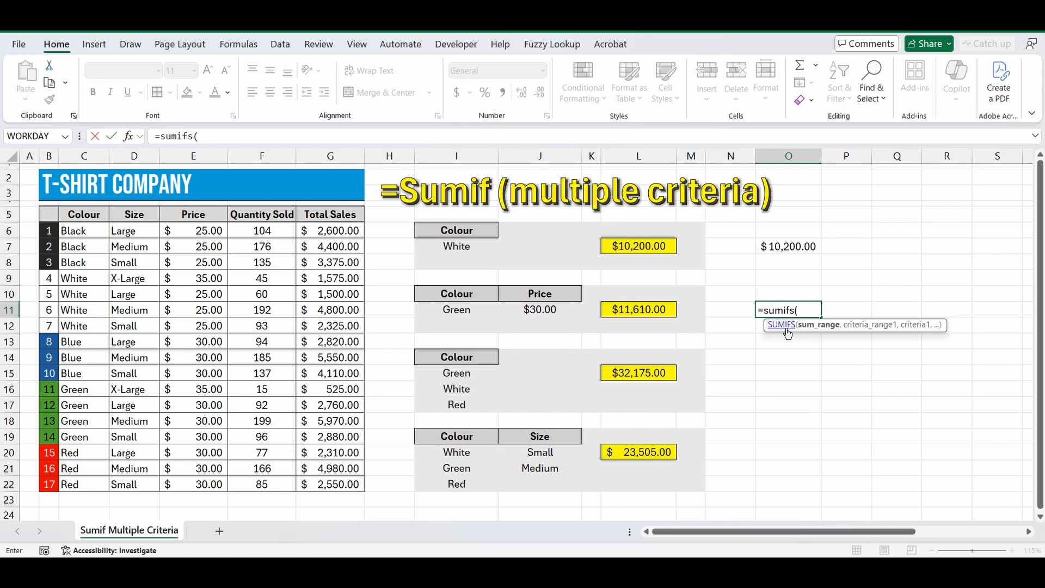
{"action": "left_click_drag", "start_coordinate": [318, 237], "coordinate": [318, 480]}
{"action": "type", "text": ","}
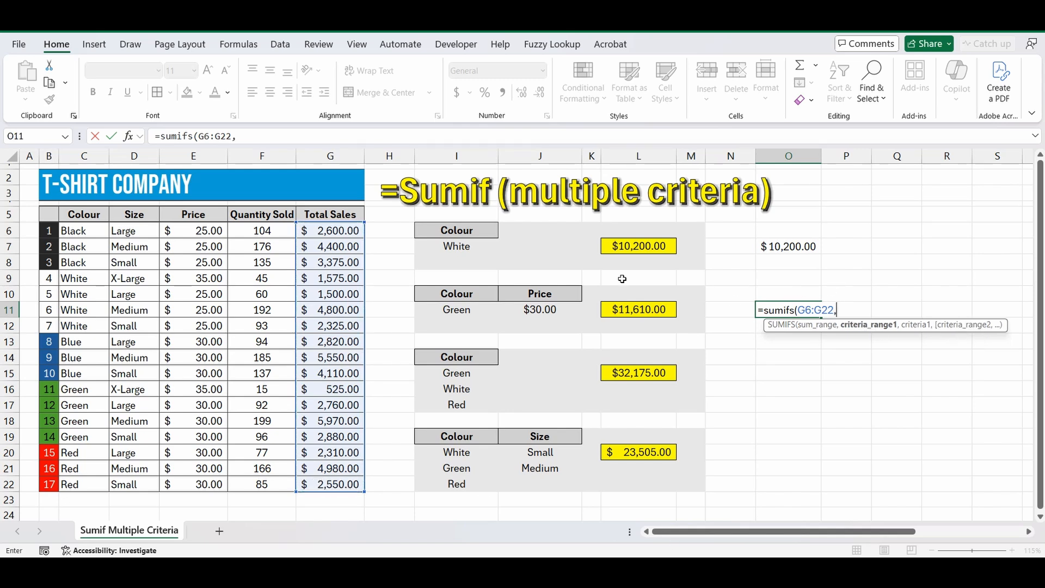
{"action": "left_click_drag", "start_coordinate": [84, 234], "coordinate": [79, 492]}
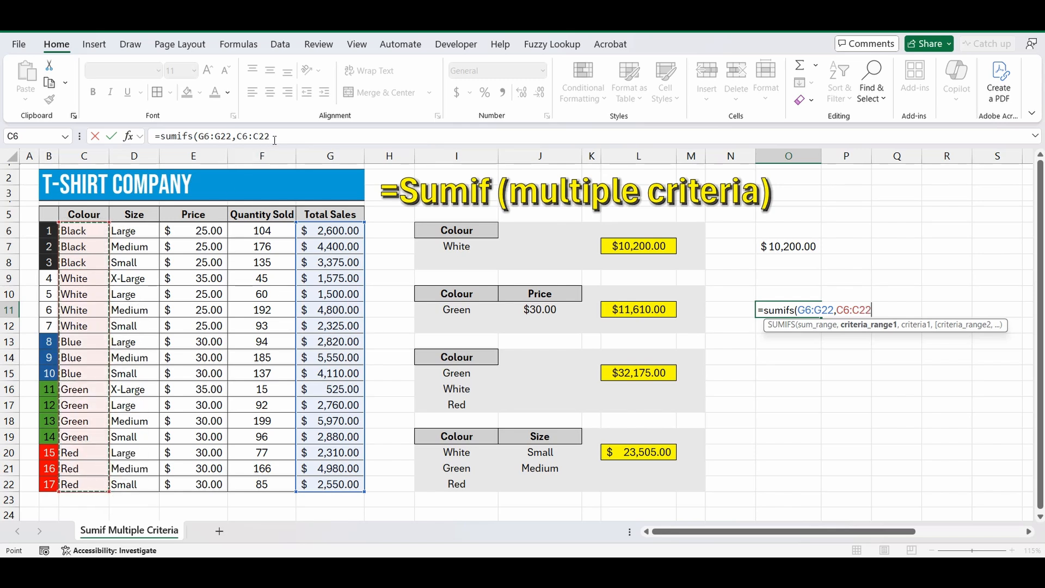
{"action": "type", "text": ","}
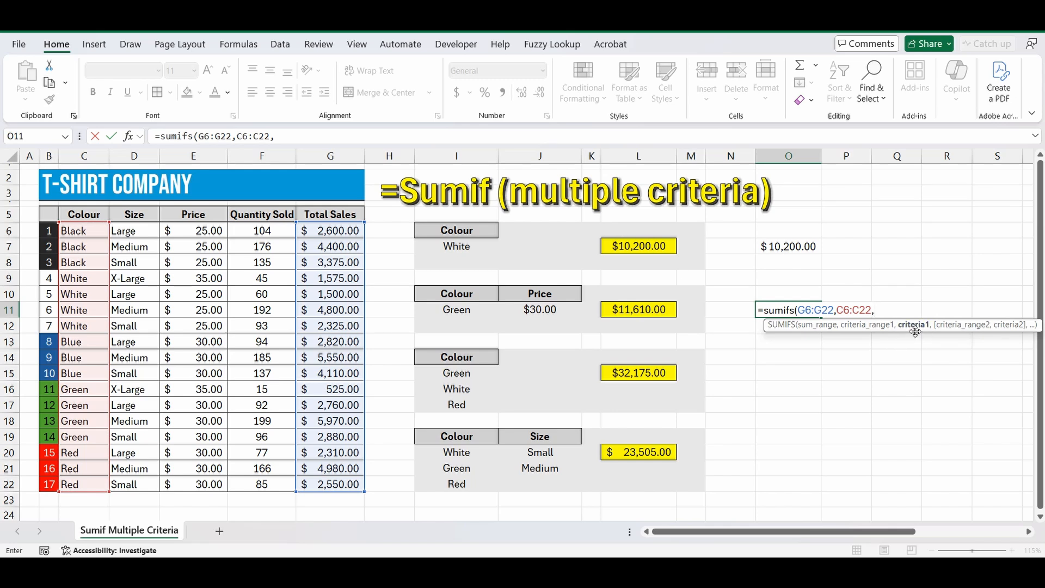
{"action": "left_click", "coordinate": [441, 310]}
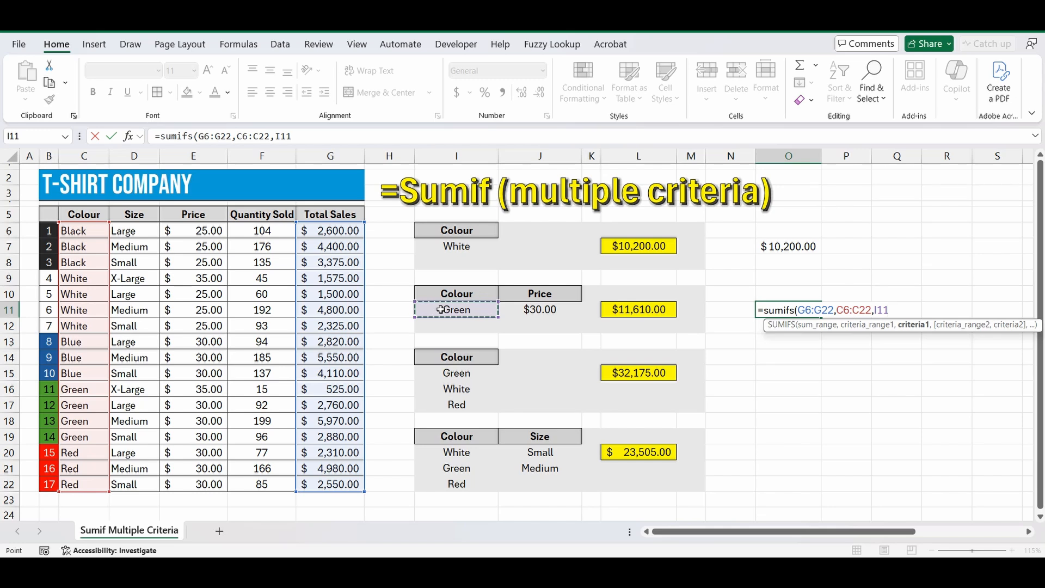
{"action": "type", "text": ","}
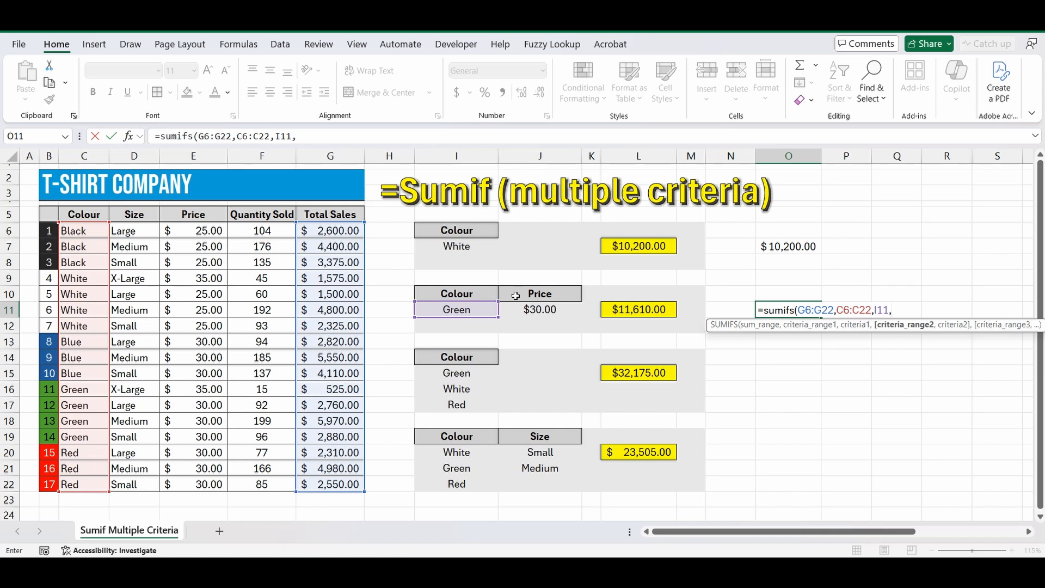
Complete the O11 SUMIFS formula with price range E6:E22 matched to J11, and apply the Accounting number format to the result
{"action": "left_click_drag", "start_coordinate": [173, 230], "coordinate": [177, 486]}
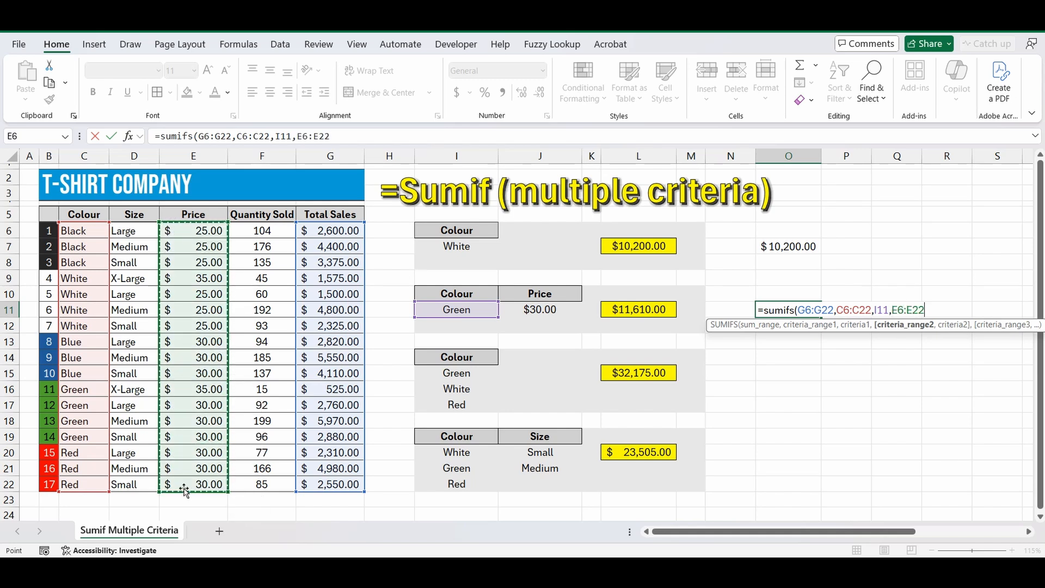
{"action": "type", "text": ","}
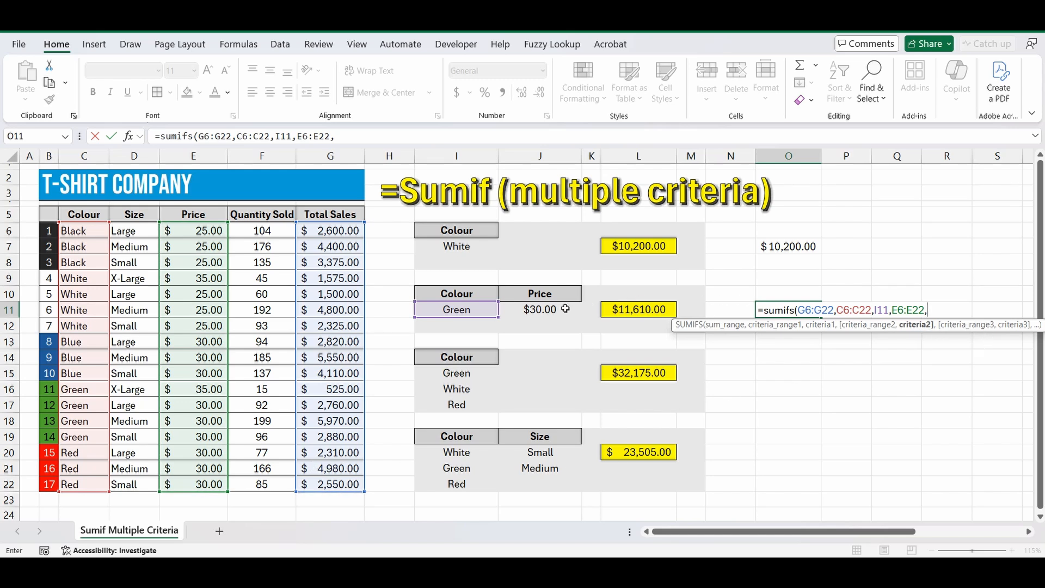
{"action": "left_click", "coordinate": [548, 308]}
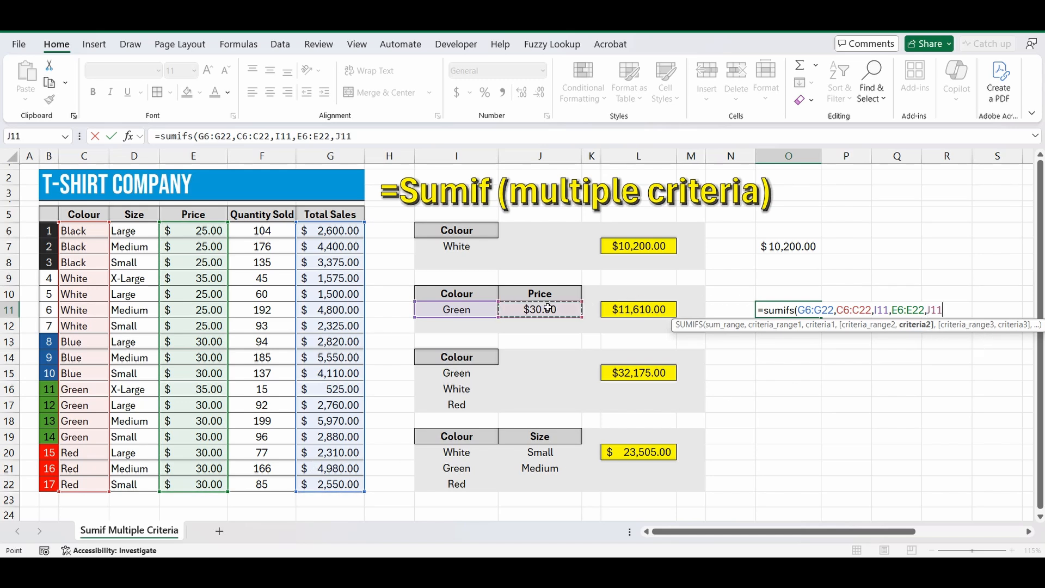
{"action": "key", "text": "Return"}
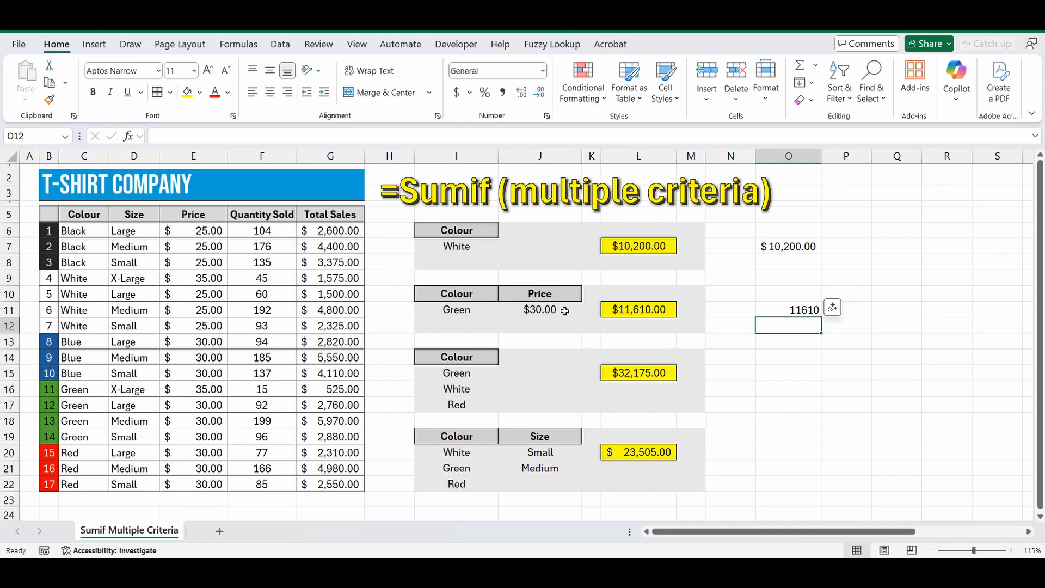
{"action": "left_click", "coordinate": [792, 309]}
{"action": "left_click", "coordinate": [456, 92]}
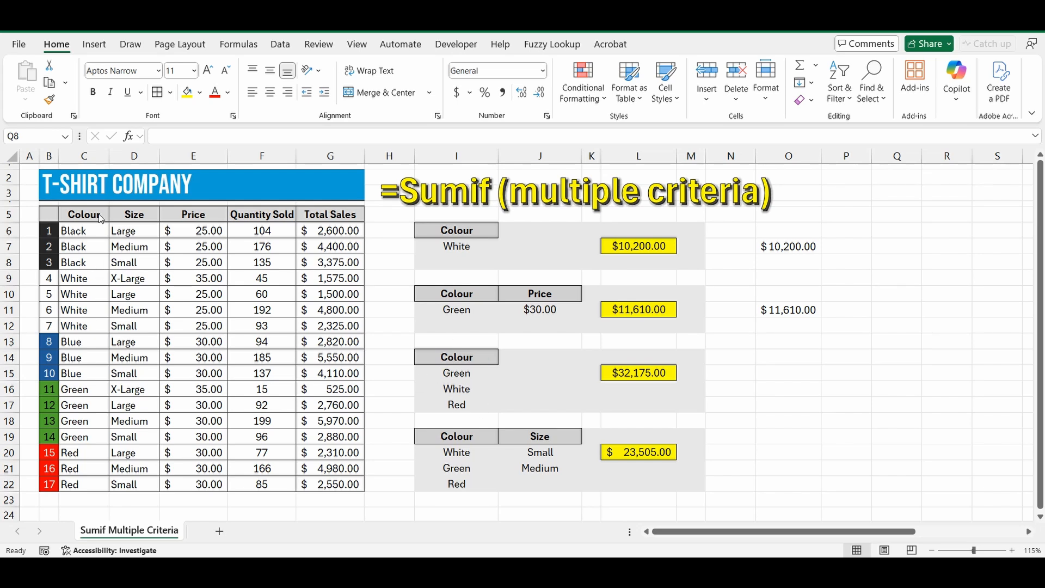
Enter =SUMIFS(G6:G22,C6:C22,I15:I17) in O15 to total the sales for each of the three listed colours
{"action": "double_click", "coordinate": [775, 372]}
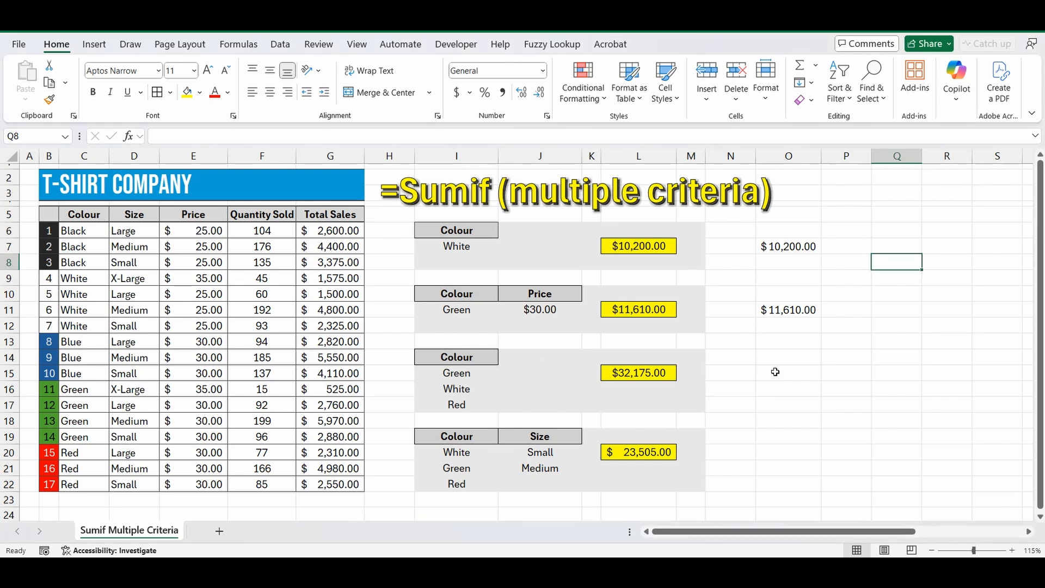
{"action": "left_click", "coordinate": [776, 373]}
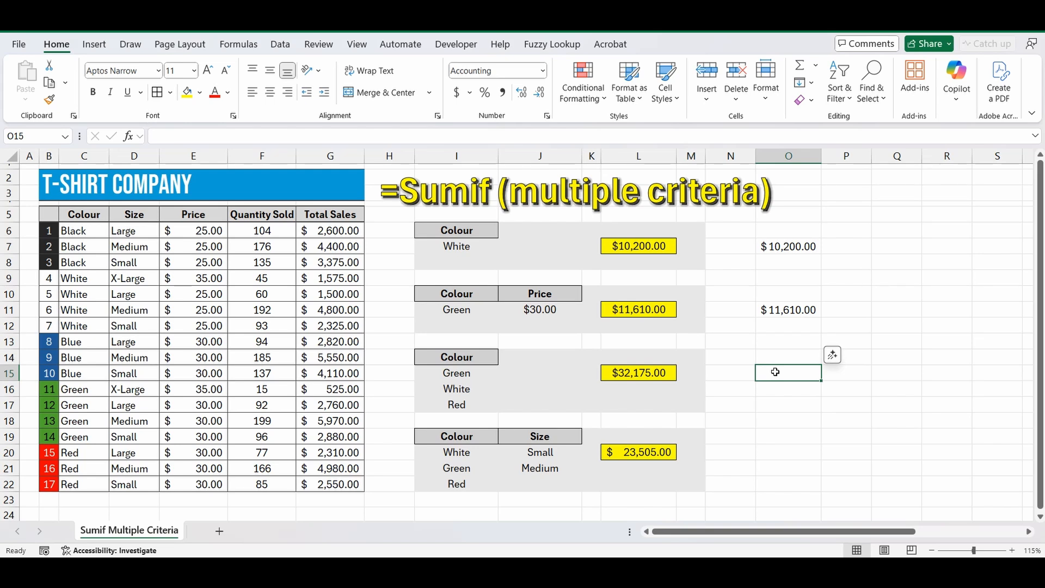
{"action": "type", "text": "=sumifs("}
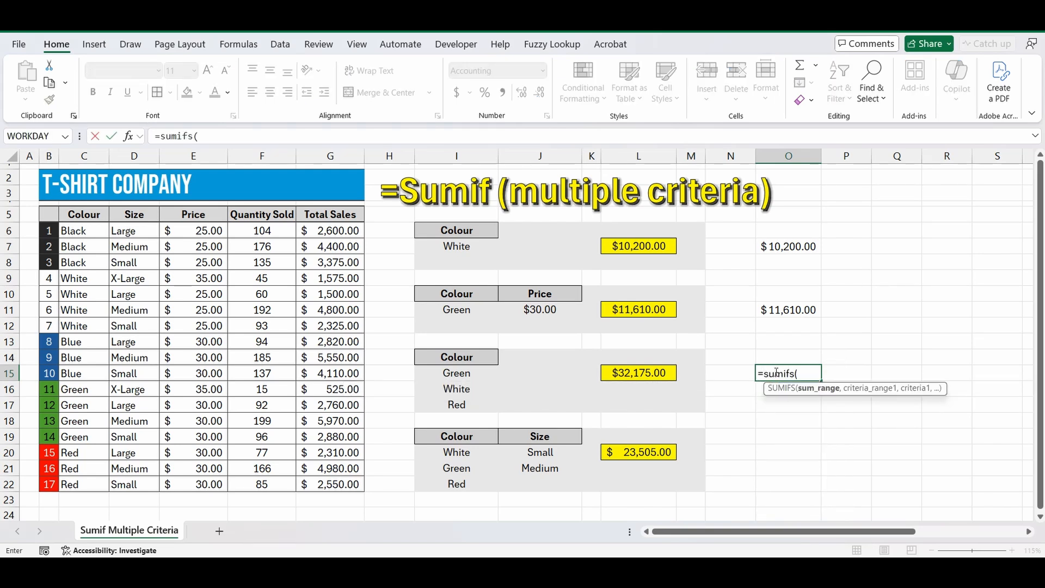
{"action": "left_click_drag", "start_coordinate": [330, 230], "coordinate": [337, 484]}
{"action": "type", "text": ","}
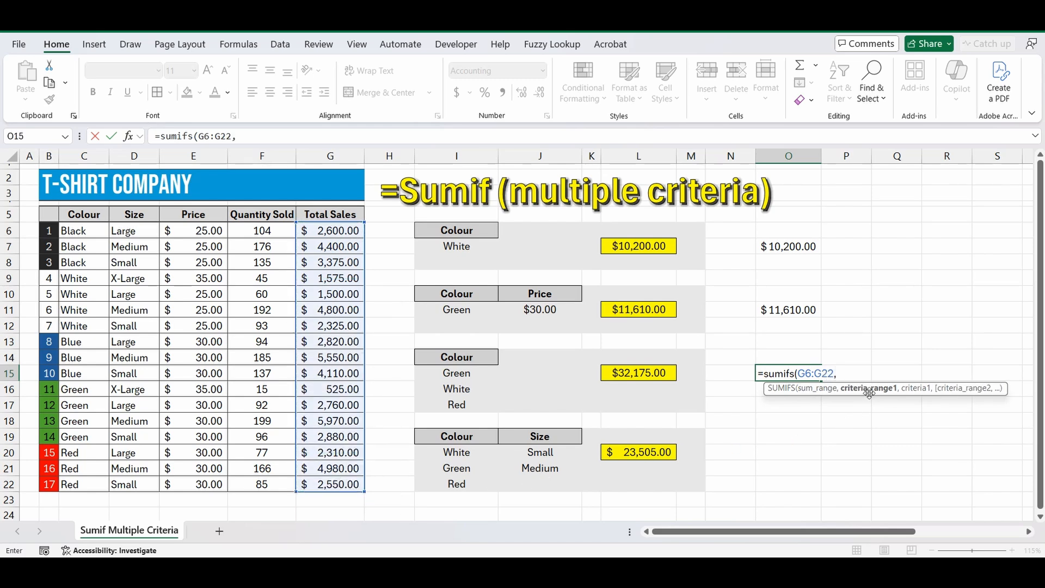
{"action": "left_click_drag", "start_coordinate": [77, 234], "coordinate": [102, 487]}
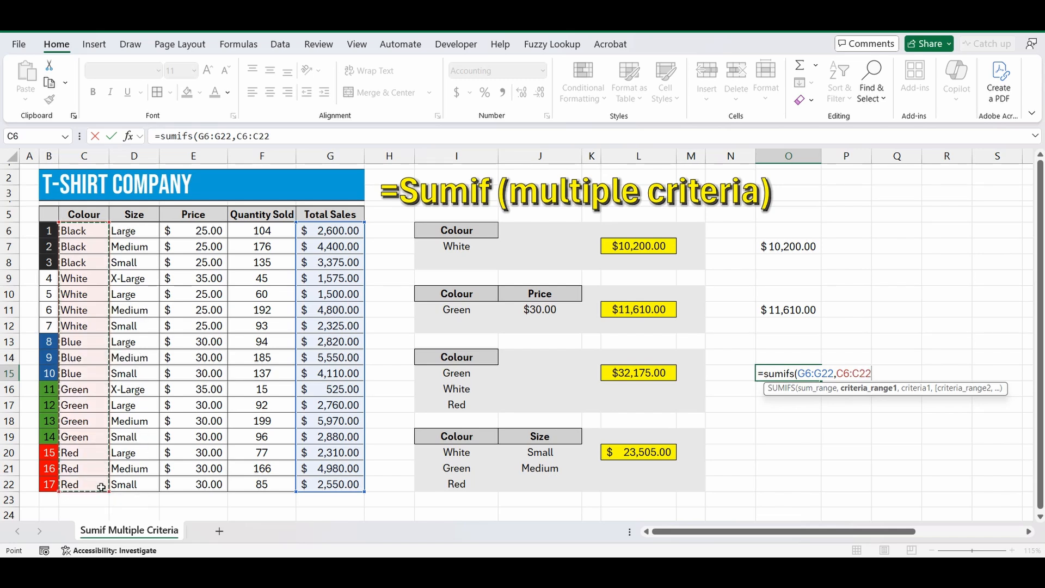
{"action": "type", "text": ","}
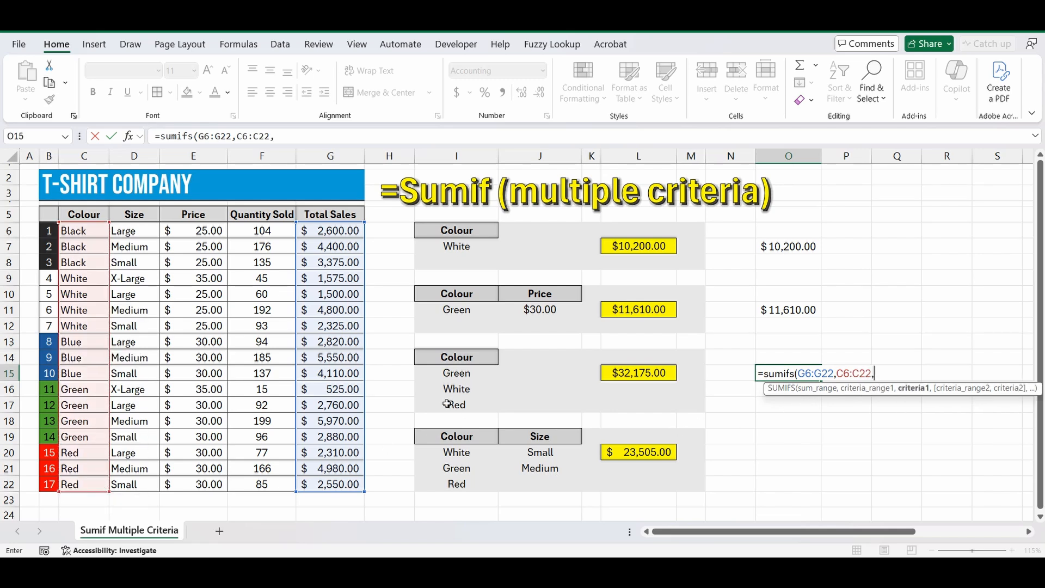
{"action": "left_click_drag", "start_coordinate": [459, 375], "coordinate": [460, 398]}
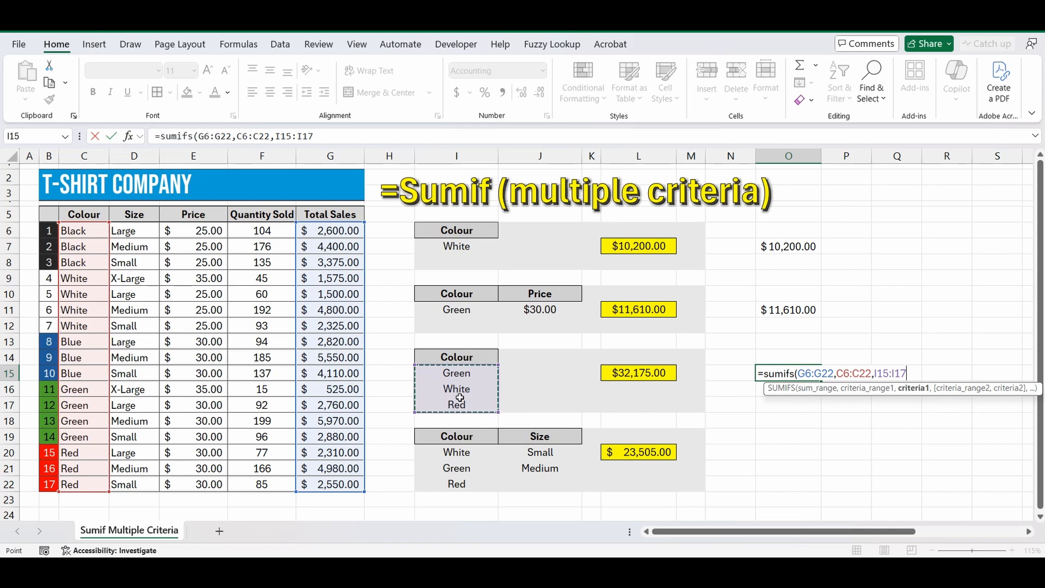
{"action": "key", "text": "Return"}
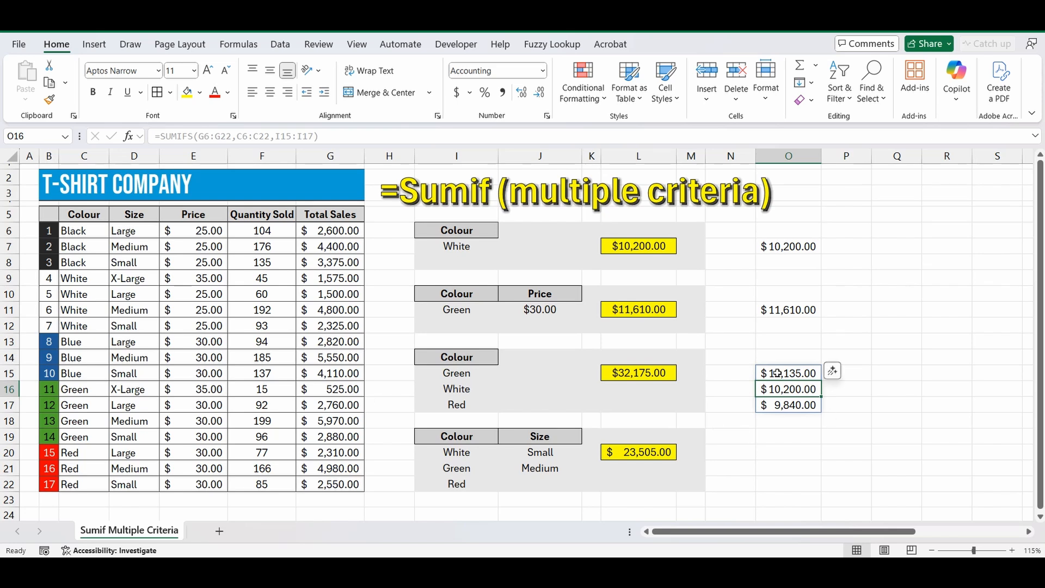
Wrap the O15 SUMIFS formula in SUM so the sales of all three listed colours add up in one cell
{"action": "left_click", "coordinate": [811, 373]}
{"action": "left_click", "coordinate": [157, 136]}
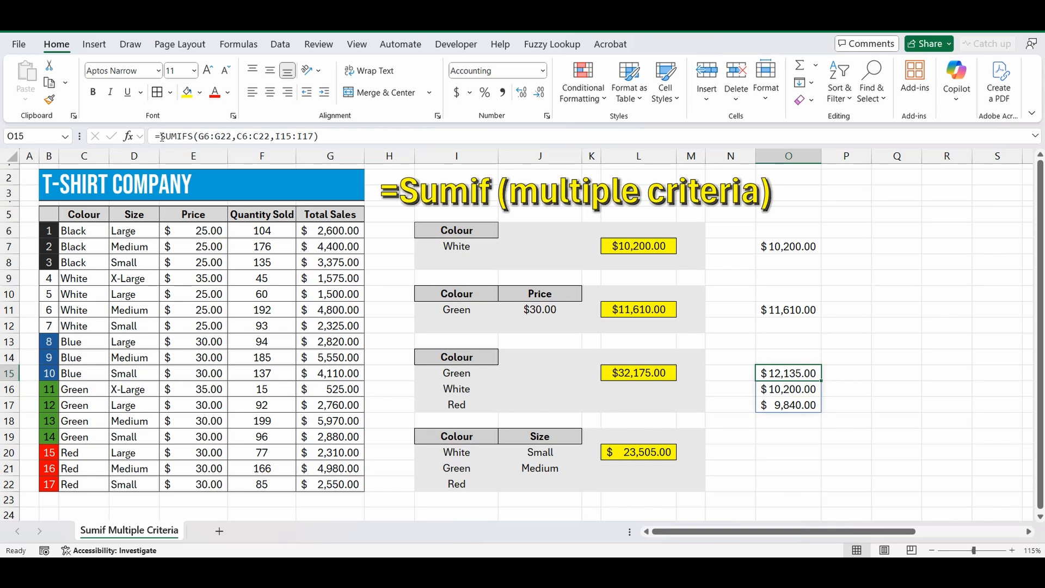
{"action": "type", "text": "su"}
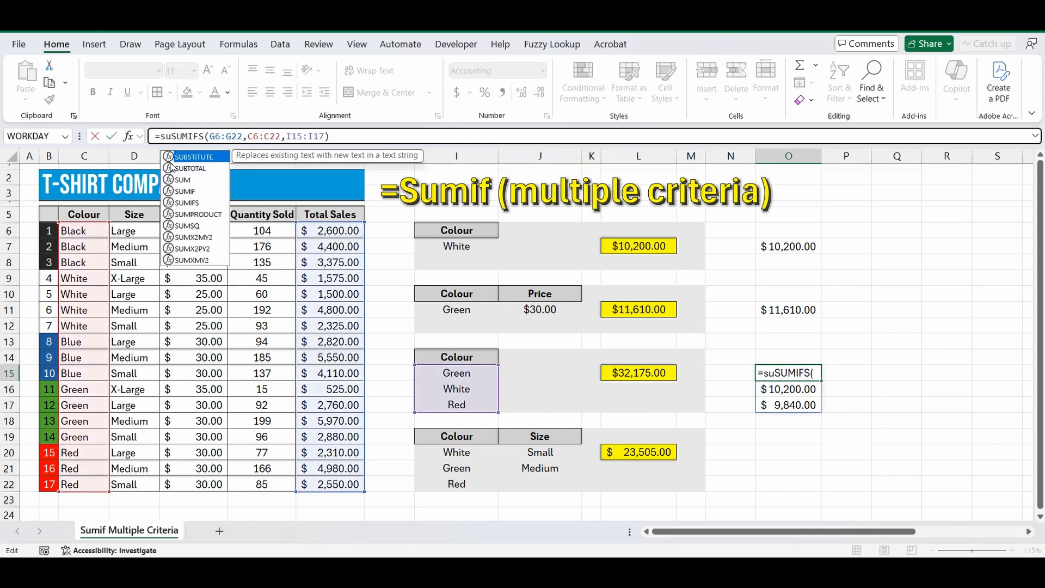
{"action": "type", "text": "f"}
{"action": "key", "text": "BackSpace"}
{"action": "type", "text": "m"}
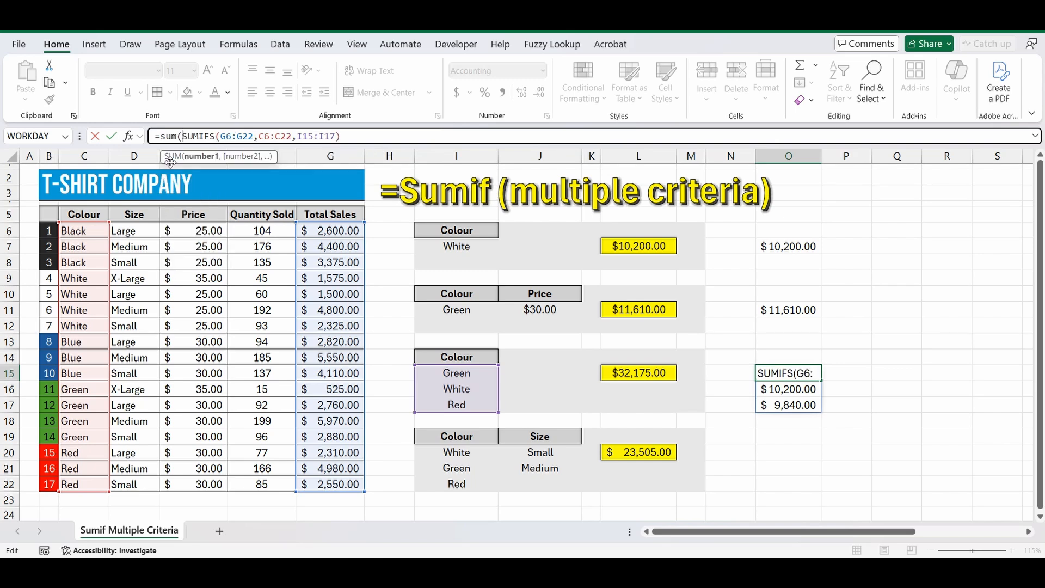
{"action": "type", "text": "("}
{"action": "left_click", "coordinate": [356, 136]}
{"action": "type", "text": ")"}
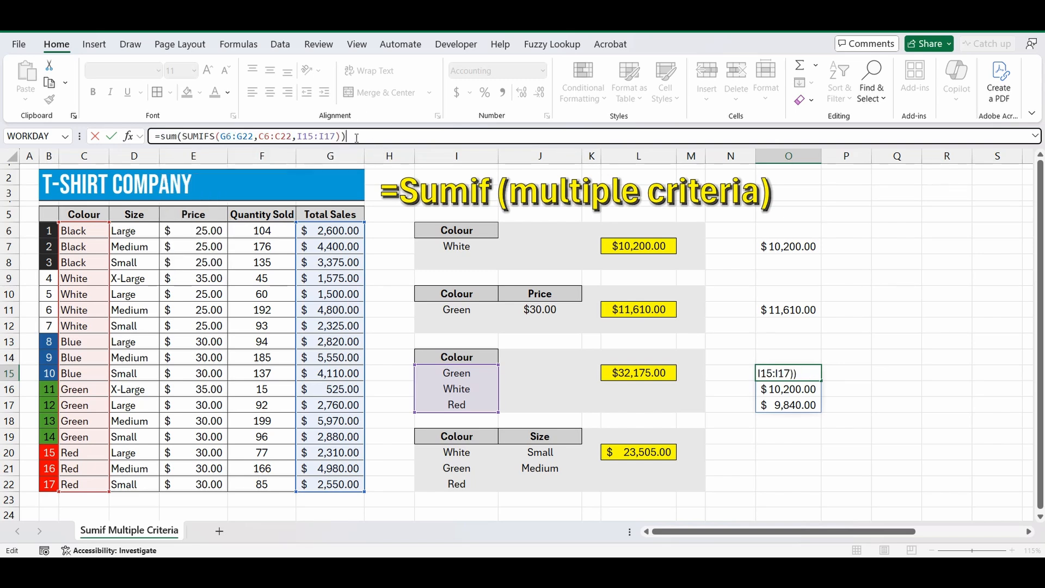
{"action": "key", "text": "Return"}
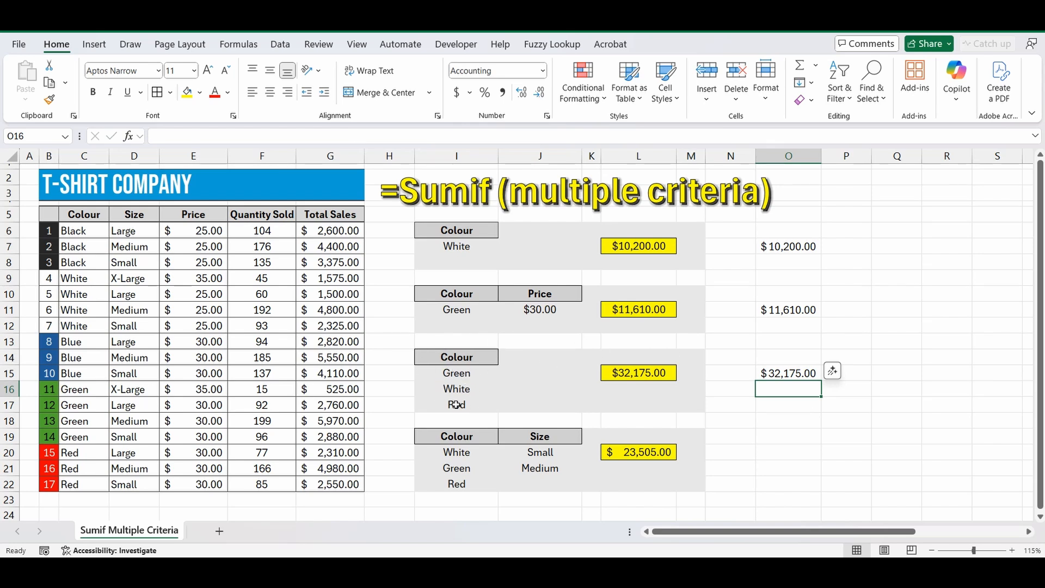
Begin a SUMIFS formula in O20 with sum range G6:G22 and colour range C6:C22 matched to the criteria in I20:I22
{"action": "left_click", "coordinate": [780, 456]}
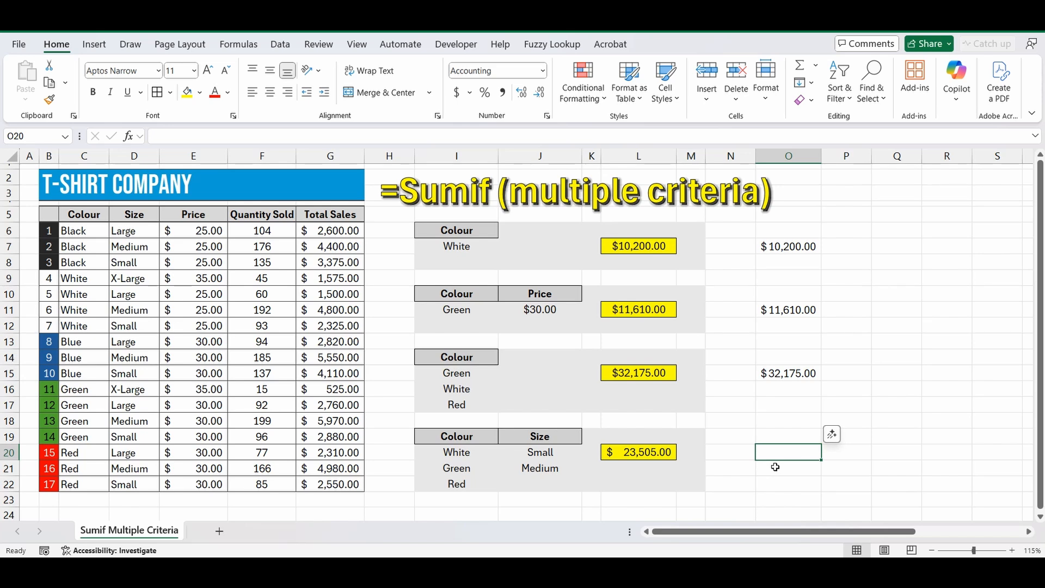
{"action": "type", "text": "="}
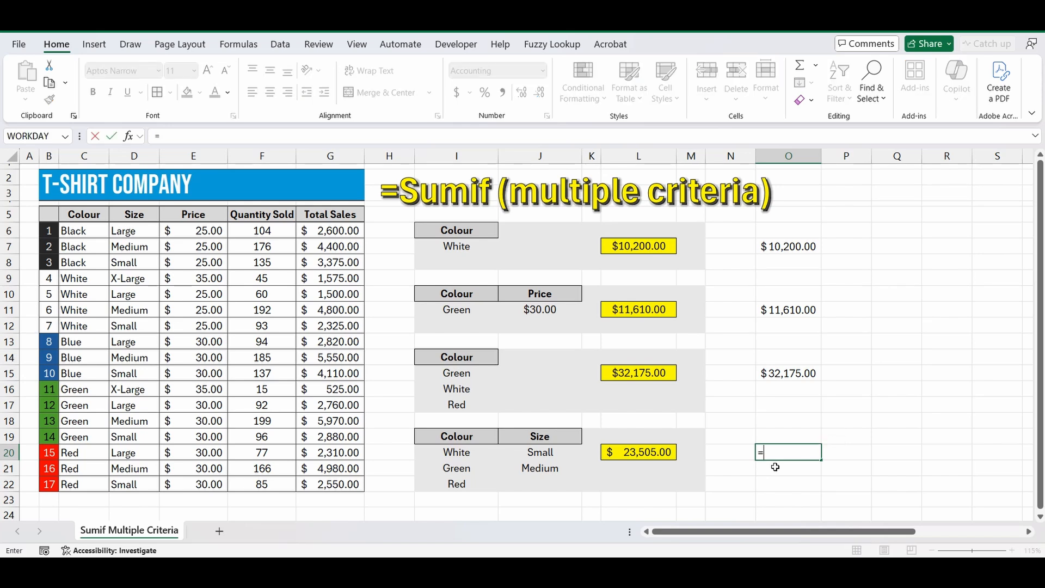
{"action": "type", "text": "sumifs("}
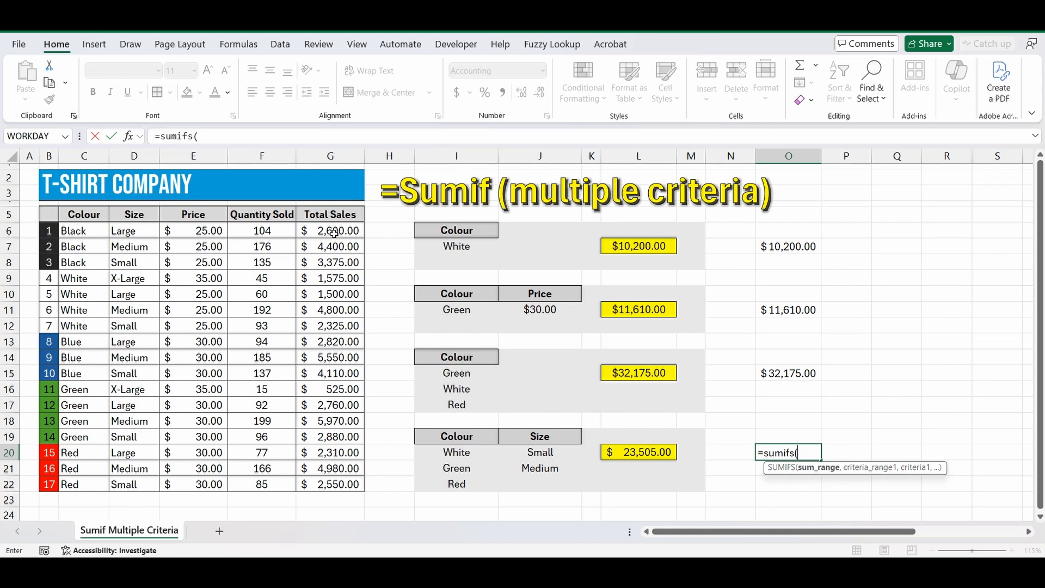
{"action": "left_click_drag", "start_coordinate": [336, 230], "coordinate": [347, 481]}
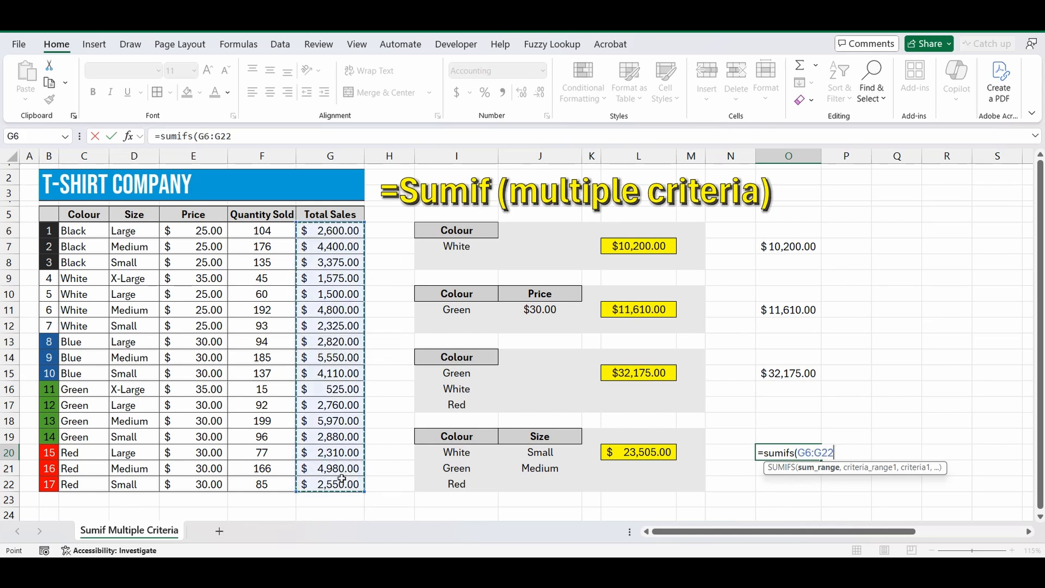
{"action": "type", "text": ","}
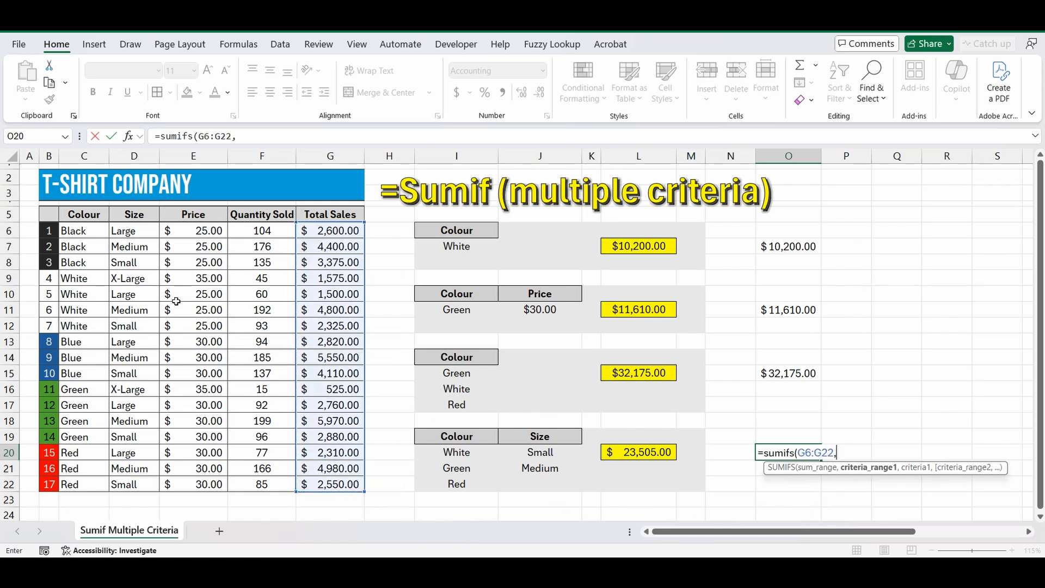
{"action": "left_click_drag", "start_coordinate": [68, 227], "coordinate": [83, 486]}
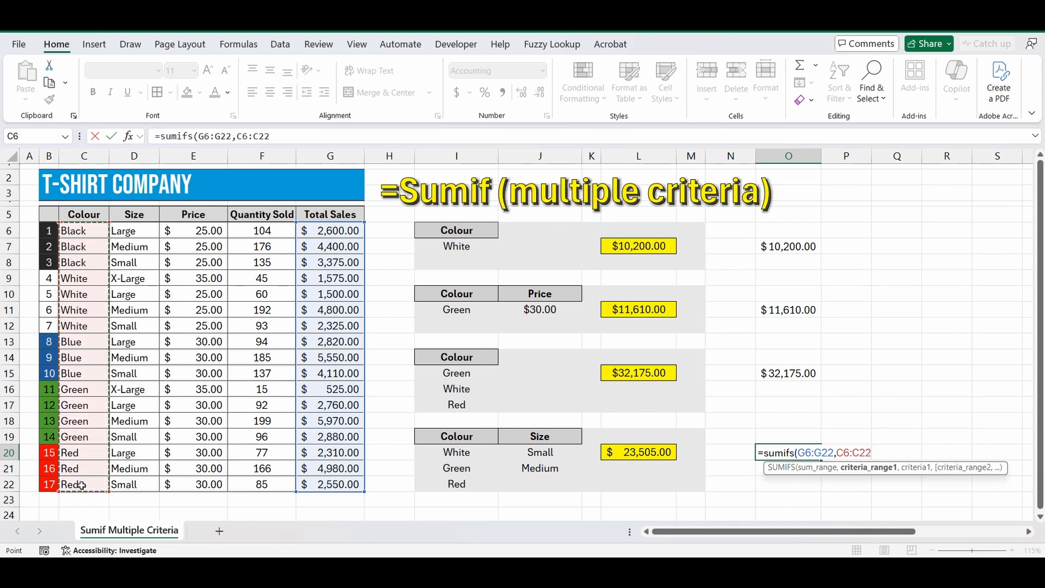
{"action": "type", "text": ","}
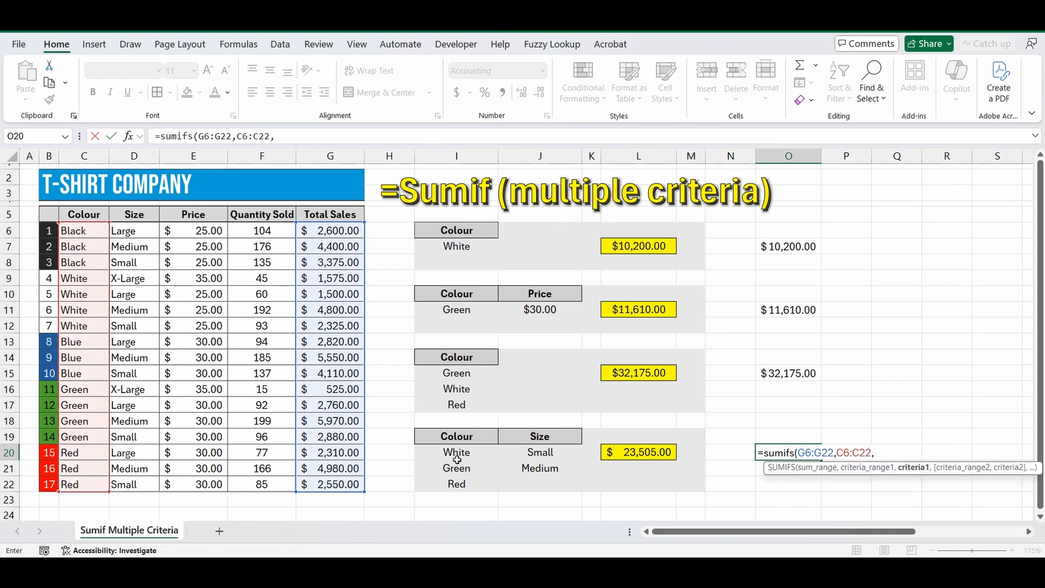
{"action": "left_click_drag", "start_coordinate": [455, 452], "coordinate": [459, 482]}
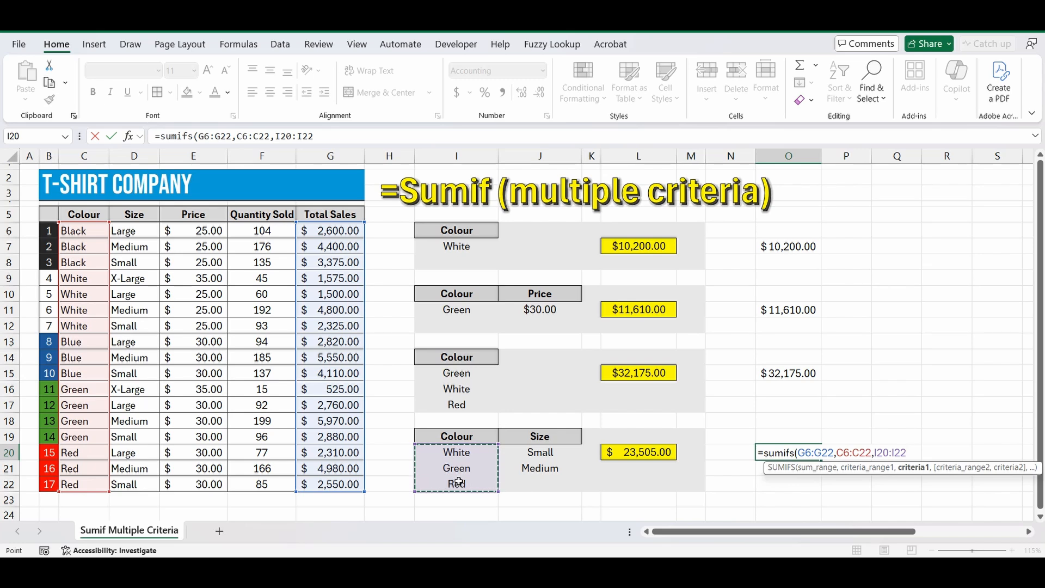
Complete the O20 SUMIFS formula with size range D6:D22 matched to the criteria in J20:J21
{"action": "type", "text": ","}
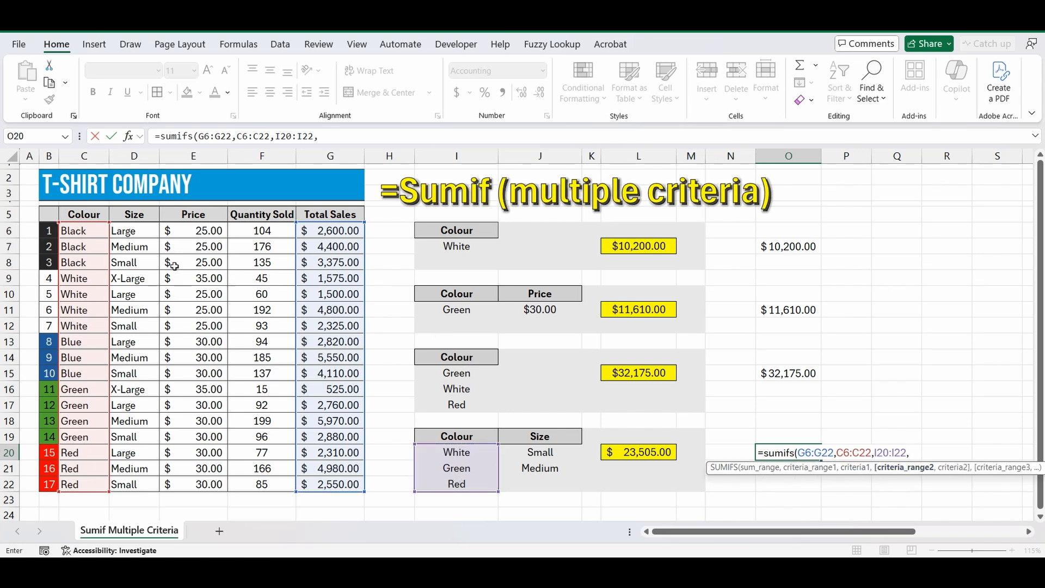
{"action": "left_click_drag", "start_coordinate": [133, 229], "coordinate": [134, 478]}
{"action": "type", "text": ","}
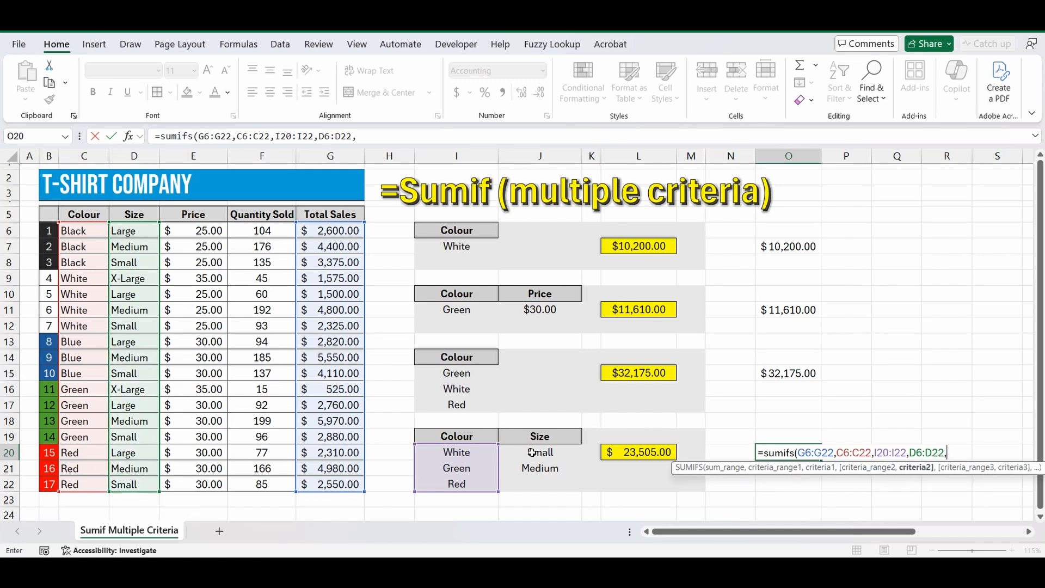
{"action": "left_click_drag", "start_coordinate": [531, 454], "coordinate": [538, 469]}
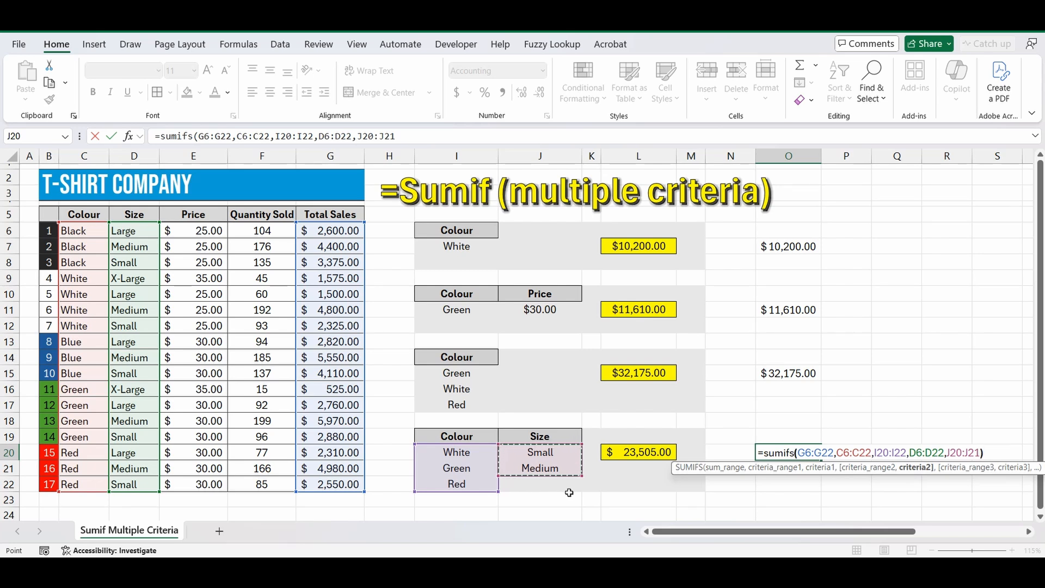
{"action": "key", "text": "Return"}
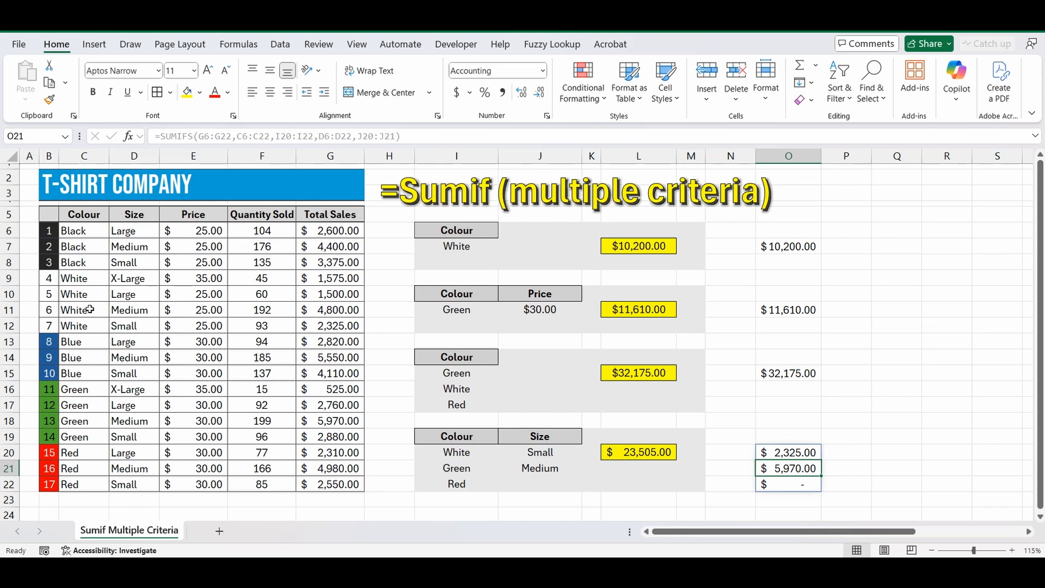
Examine the small white shirt row and the medium green shirt row in the data table against the colour and size criteria
{"action": "left_click", "coordinate": [308, 325]}
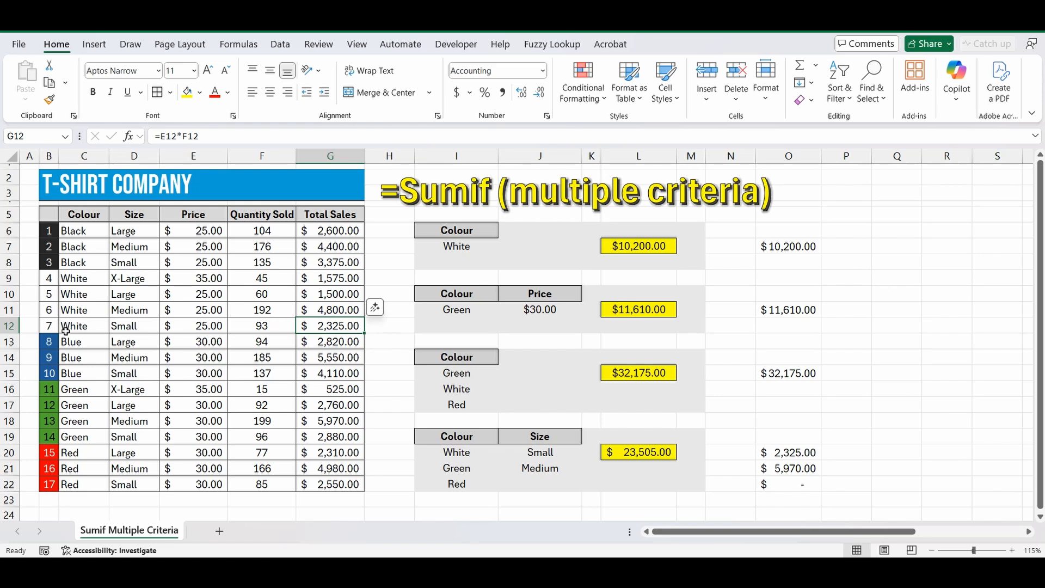
{"action": "left_click_drag", "start_coordinate": [65, 326], "coordinate": [325, 325]}
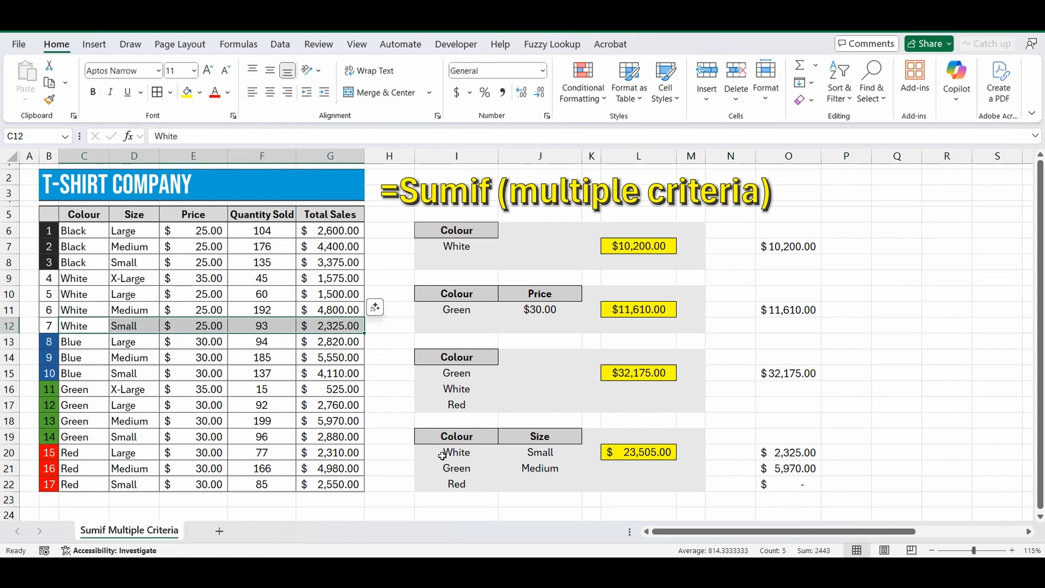
{"action": "left_click_drag", "start_coordinate": [87, 421], "coordinate": [327, 421]}
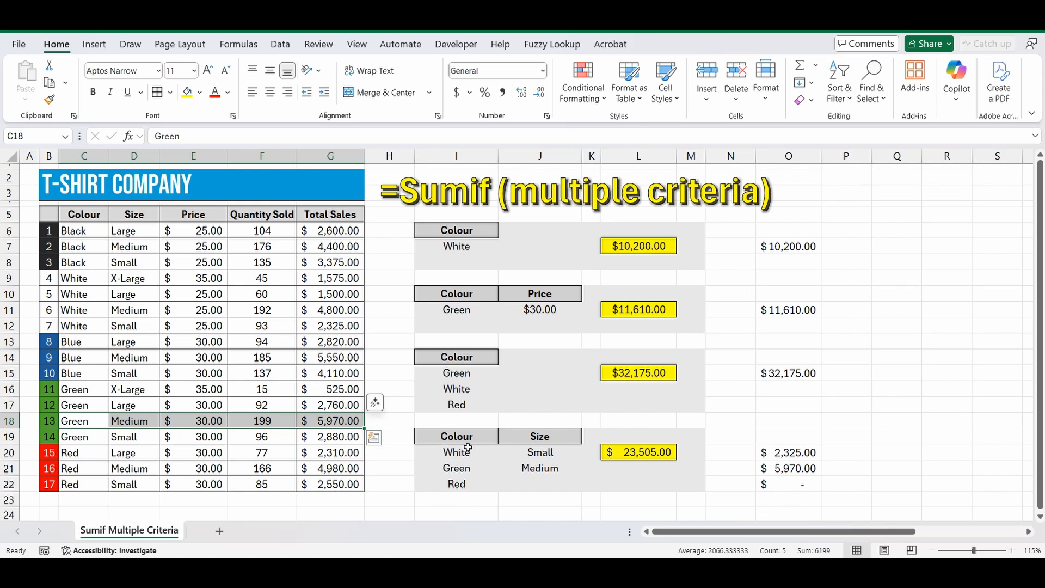
Wrap the J20:J21 size criteria in the O20 SUMIFS formula with TRANSPOSE to cover every colour and size combination
{"action": "left_click_drag", "start_coordinate": [776, 452], "coordinate": [789, 484]}
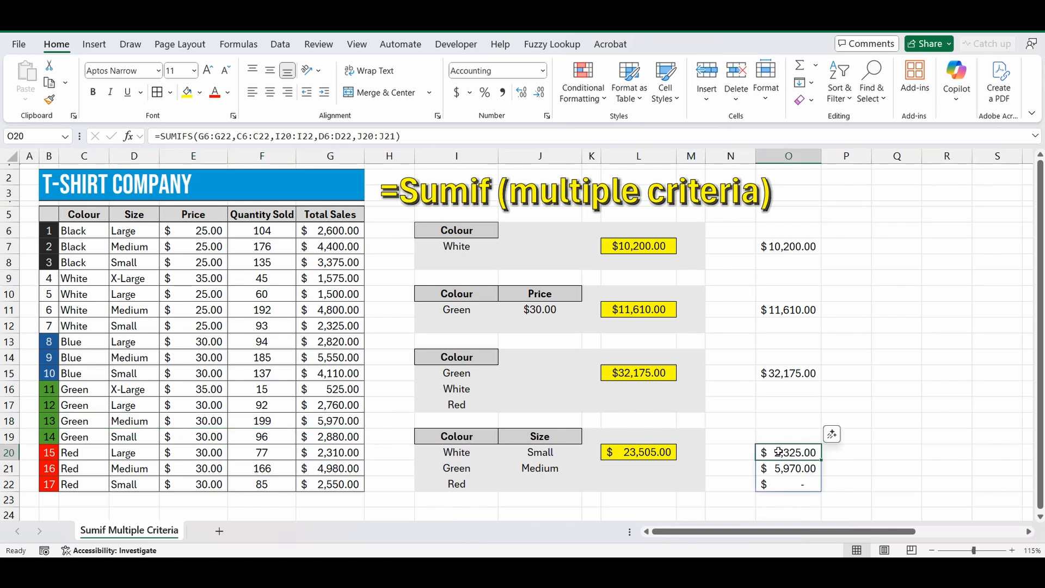
{"action": "left_click", "coordinate": [361, 136]}
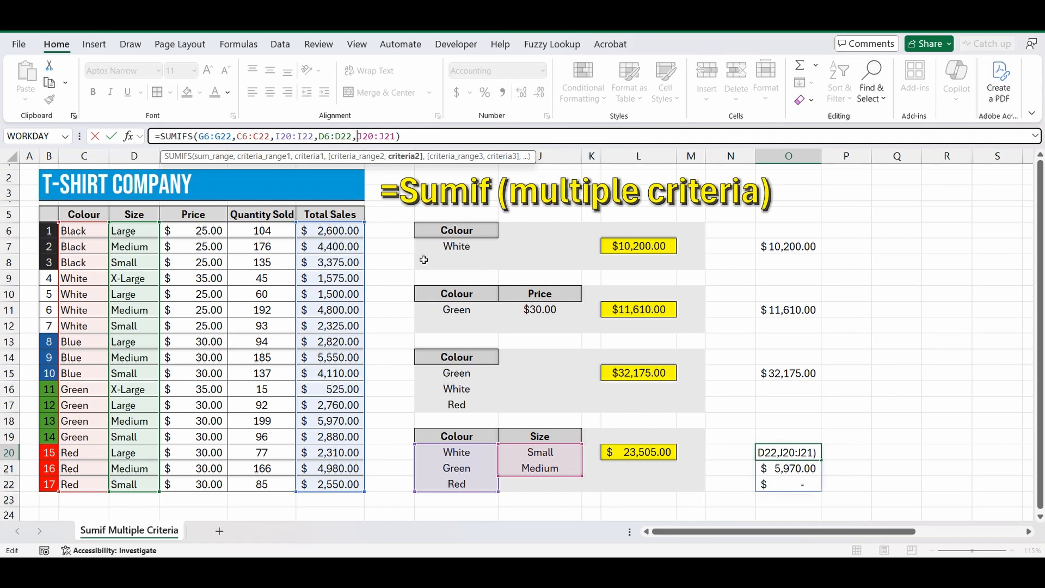
{"action": "type", "text": "transpose"}
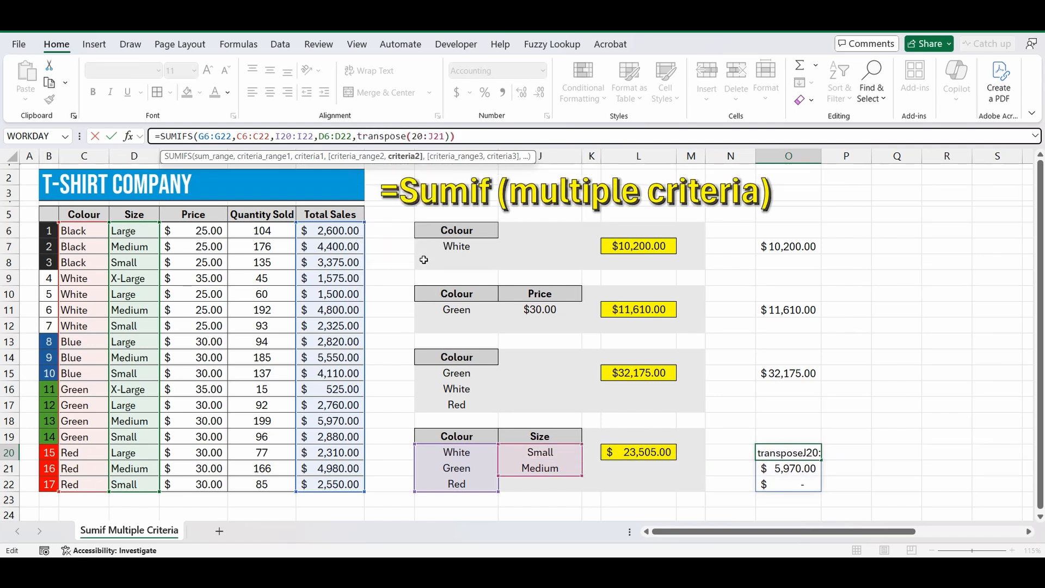
{"action": "type", "text": "("}
{"action": "left_click", "coordinate": [459, 134]}
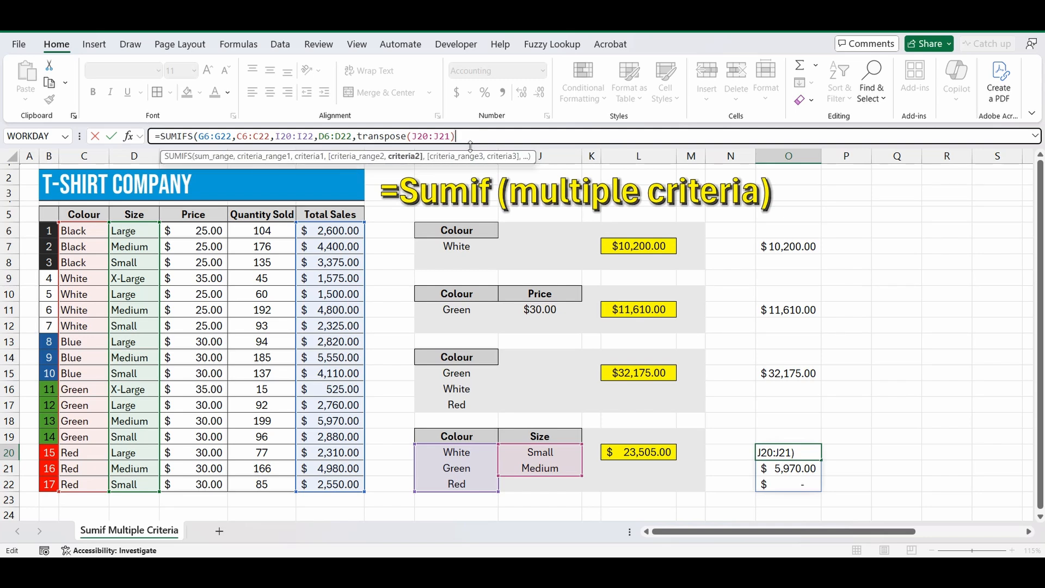
{"action": "type", "text": ")"}
{"action": "key", "text": "Return"}
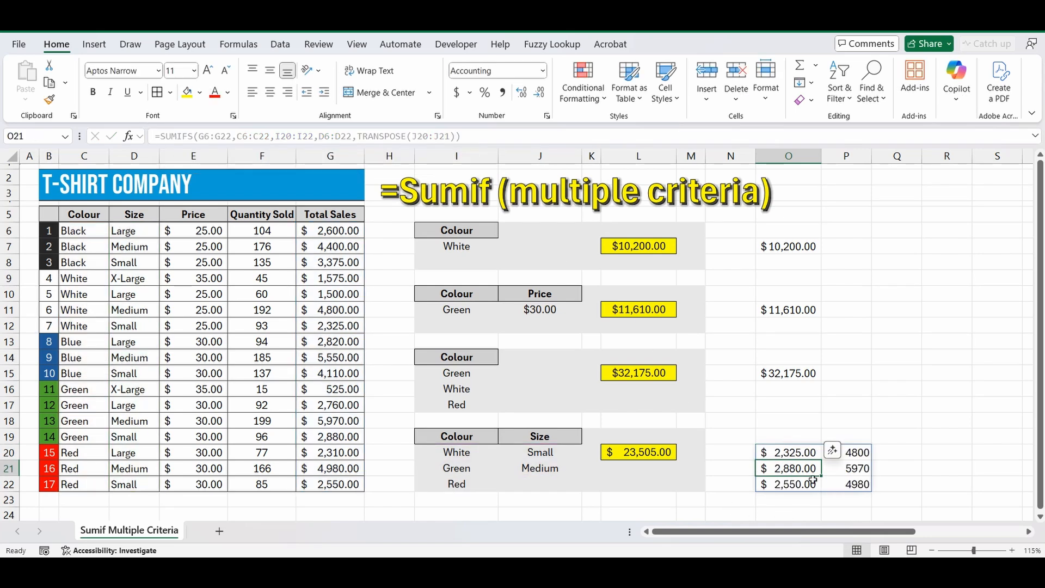
Apply the Accounting number format to the results in O20:P22
{"action": "left_click_drag", "start_coordinate": [808, 449], "coordinate": [844, 482]}
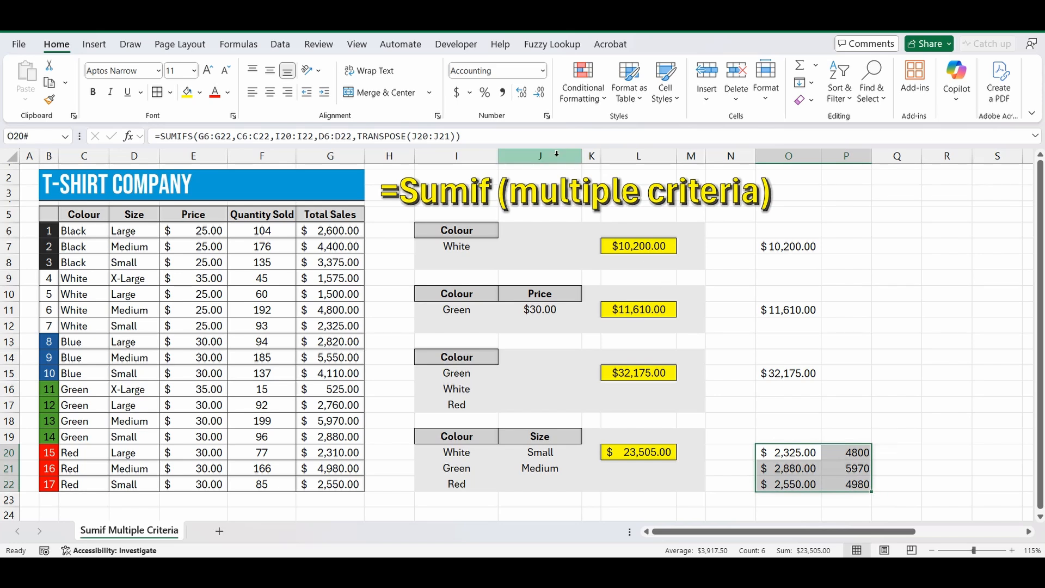
{"action": "left_click", "coordinate": [460, 92]}
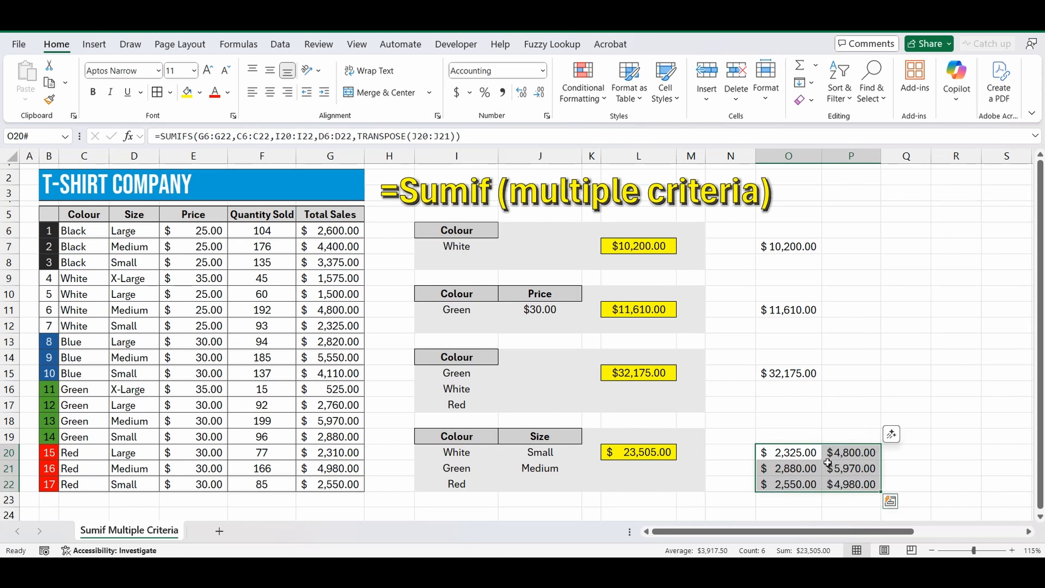
{"action": "left_click", "coordinate": [793, 451]}
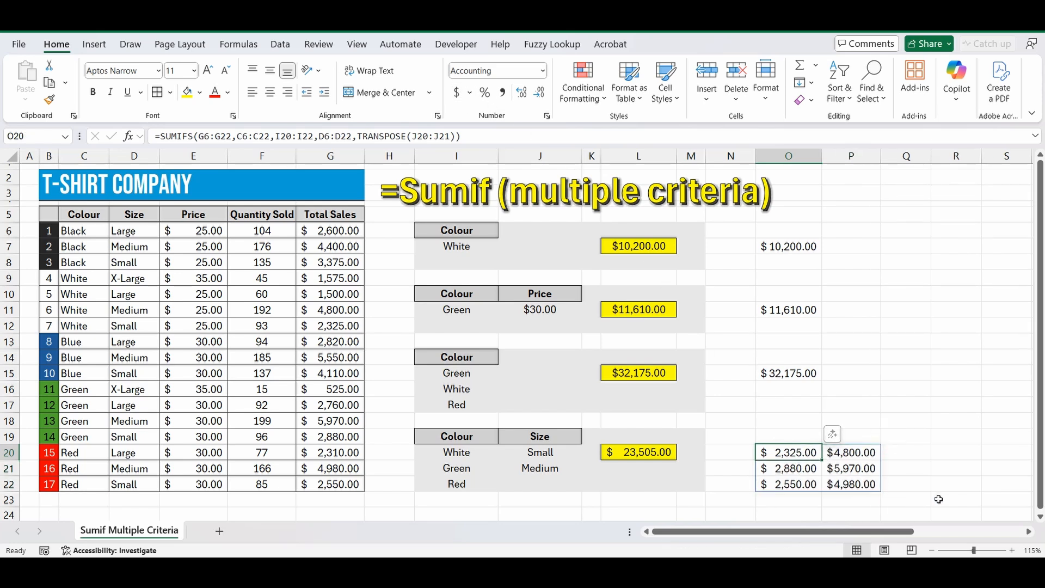
Check the reference formula in L20 and wrap the O20 SUMIFS formula in SUM to combine all colour and size results
{"action": "left_click", "coordinate": [643, 454]}
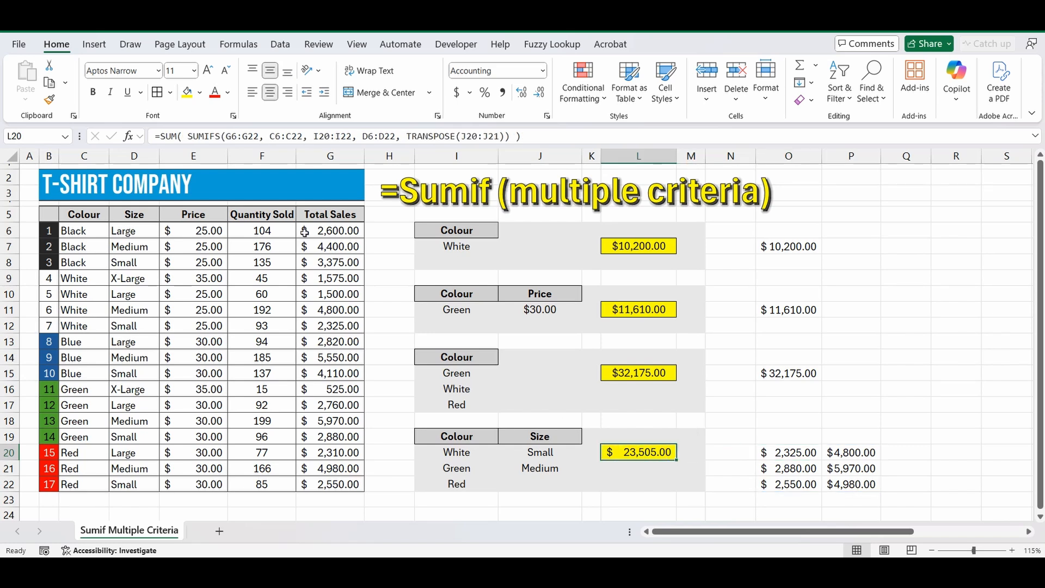
{"action": "left_click", "coordinate": [779, 451]}
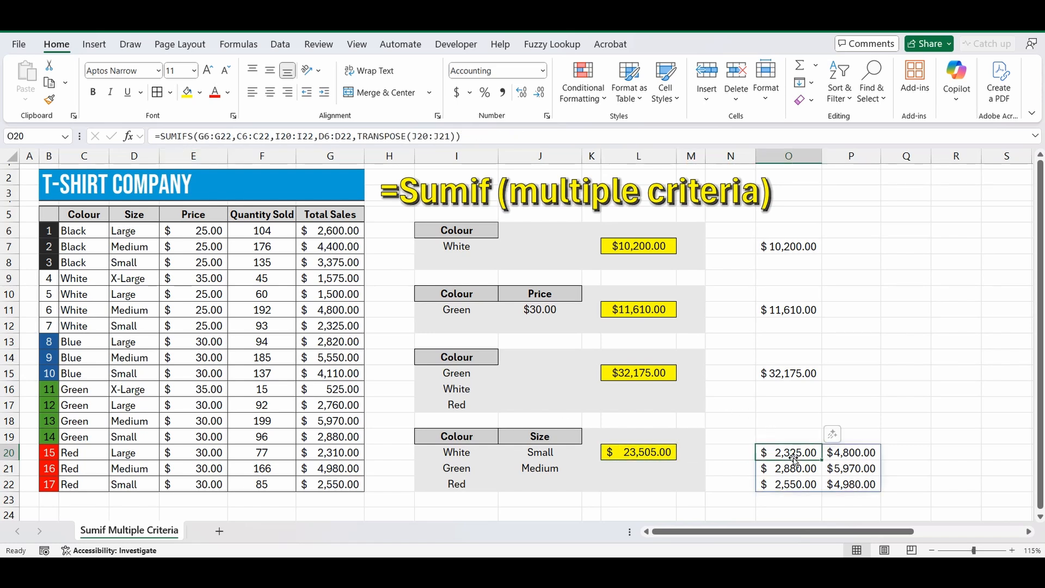
{"action": "left_click", "coordinate": [162, 137]}
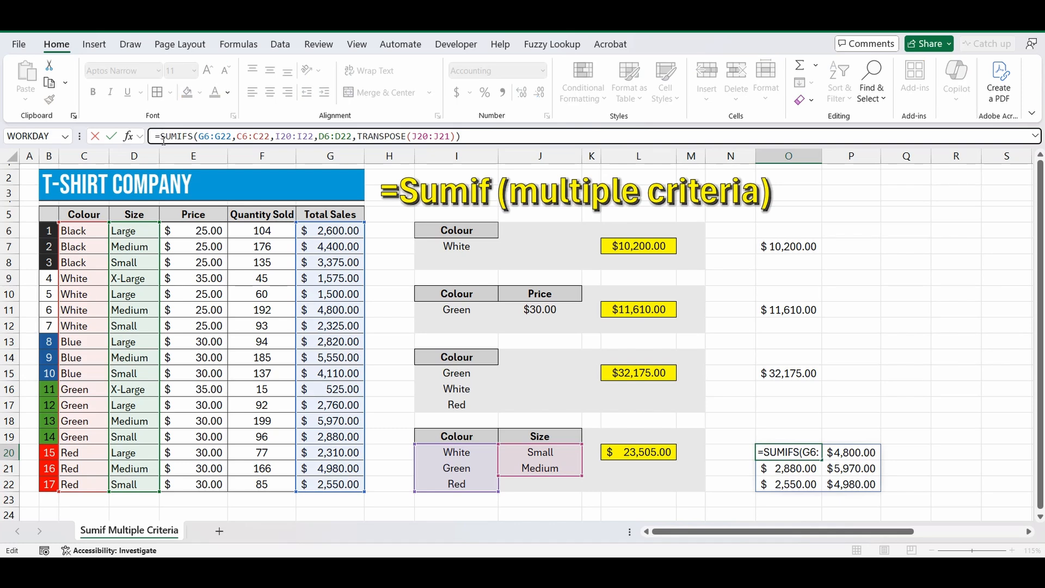
{"action": "type", "text": "sum("}
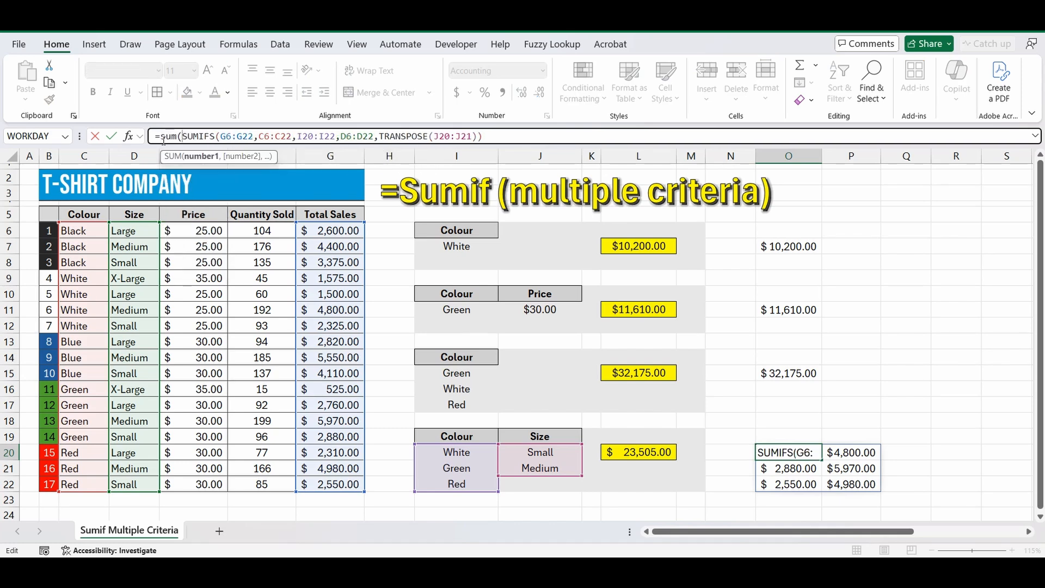
{"action": "left_click", "coordinate": [523, 131]}
{"action": "type", "text": ")"}
{"action": "key", "text": "Return"}
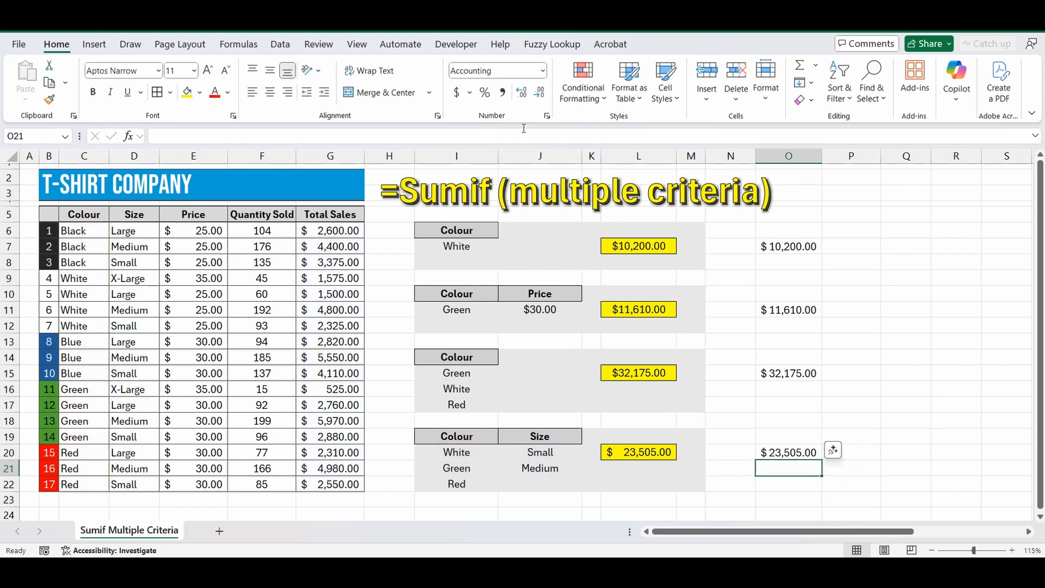